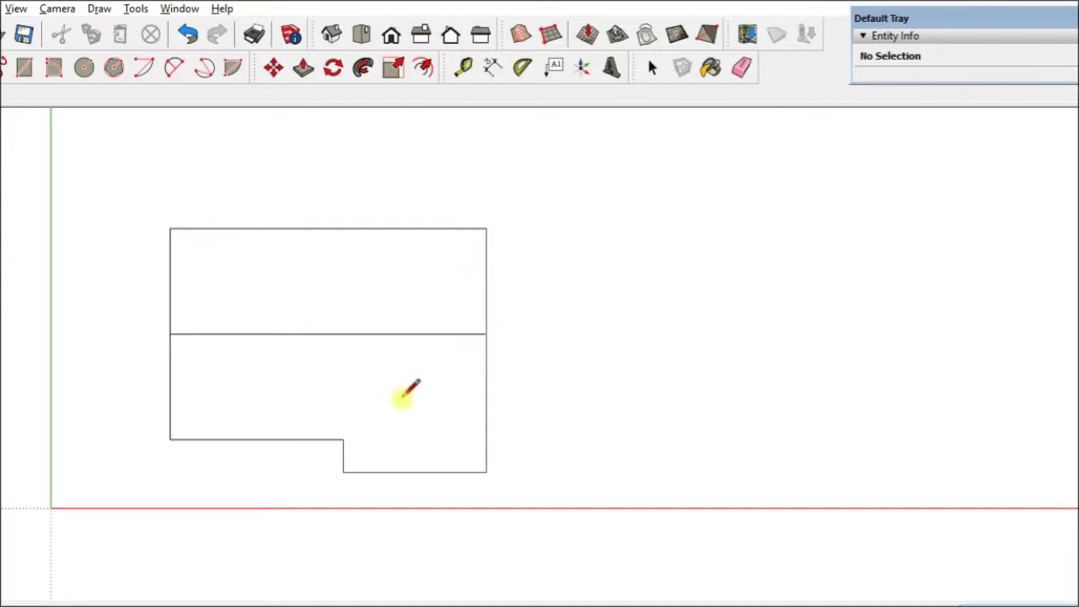
- Draw a line along the green axis from the projecting front edge's midpoint past the horizontal centre line, and switch the camera to Perspective
{"action": "left_click", "coordinate": [413, 471]}
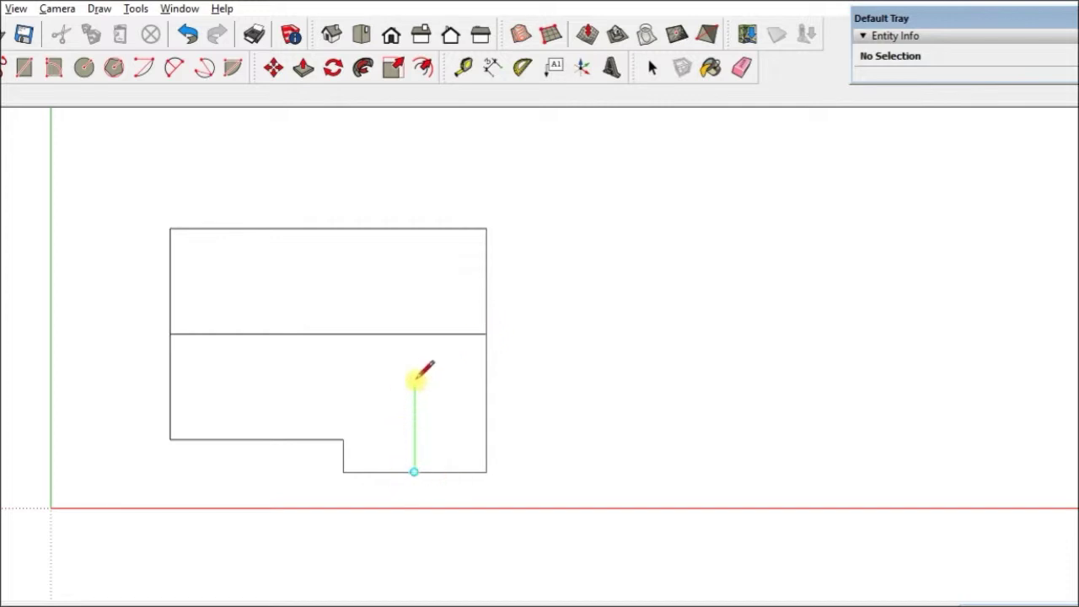
{"action": "left_click", "coordinate": [414, 295]}
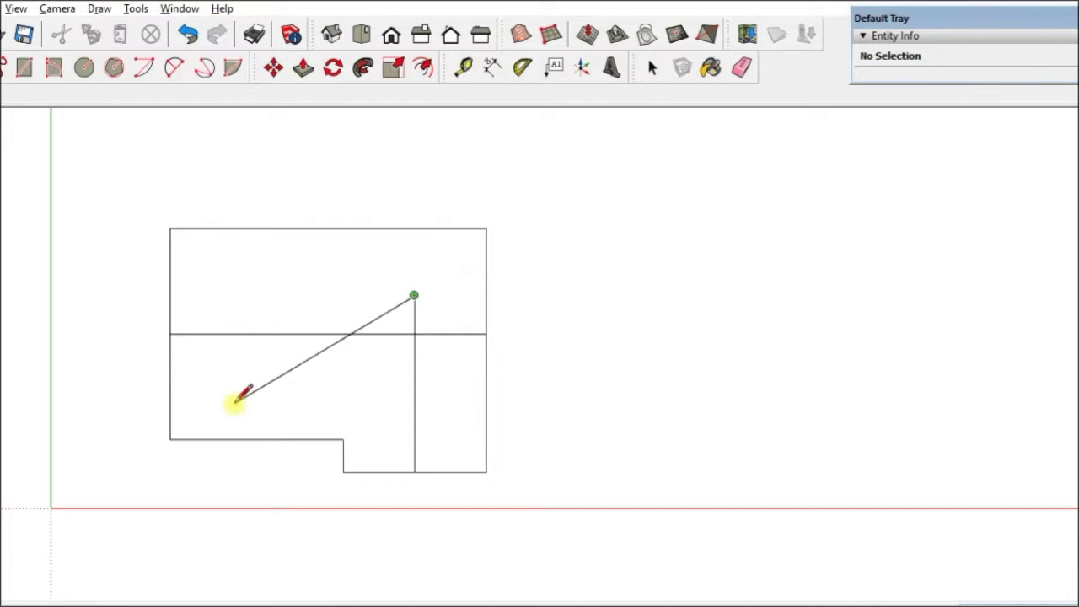
{"action": "mouse_move", "coordinate": [238, 398]}
{"action": "middle_mouse_down"}
{"action": "mouse_move", "coordinate": [255, 317]}
{"action": "mouse_move", "coordinate": [207, 423]}
{"action": "mouse_move", "coordinate": [243, 391]}
{"action": "mouse_move", "coordinate": [349, 380]}
{"action": "mouse_move", "coordinate": [365, 306]}
{"action": "mouse_move", "coordinate": [330, 275]}
{"action": "middle_mouse_up"}
{"action": "left_click", "coordinate": [57, 10]}
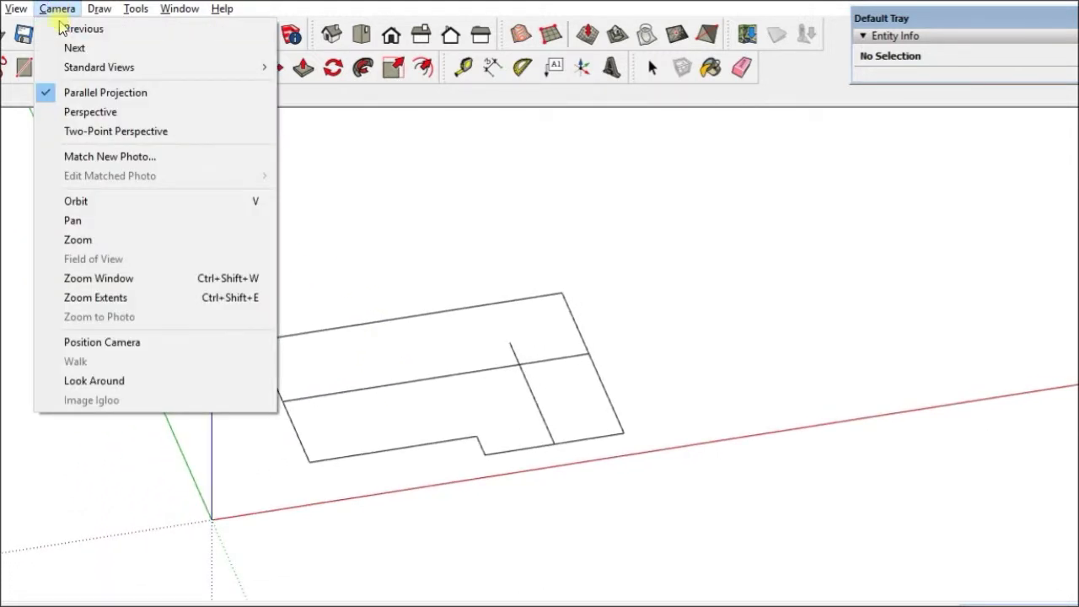
{"action": "left_click", "coordinate": [80, 114]}
{"action": "middle_click_drag", "start_coordinate": [358, 423], "coordinate": [394, 346]}
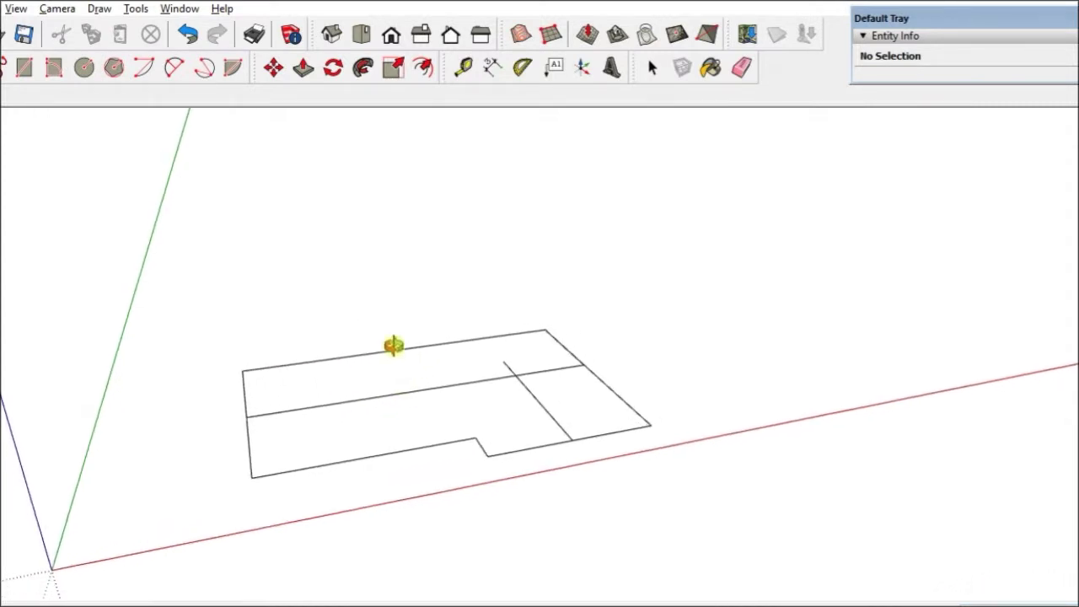
- Draw a vertical line up the blue axis from the centre line's endpoint on the left side of the roof outline
{"action": "left_click", "coordinate": [245, 415]}
{"action": "middle_click_drag", "start_coordinate": [239, 333], "coordinate": [402, 391]}
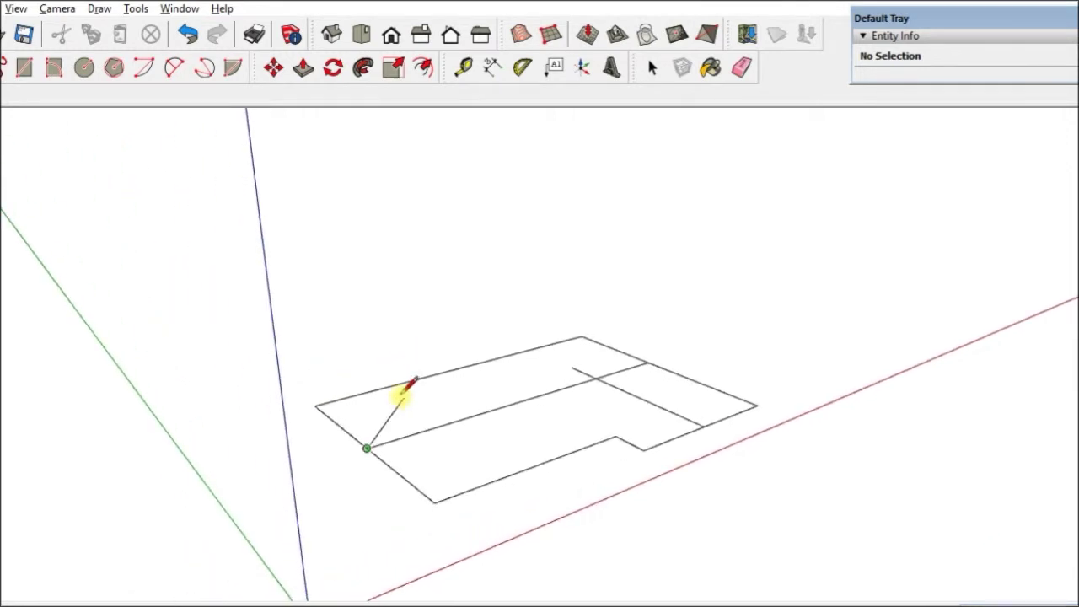
{"action": "middle_click_drag", "start_coordinate": [362, 368], "coordinate": [412, 255]}
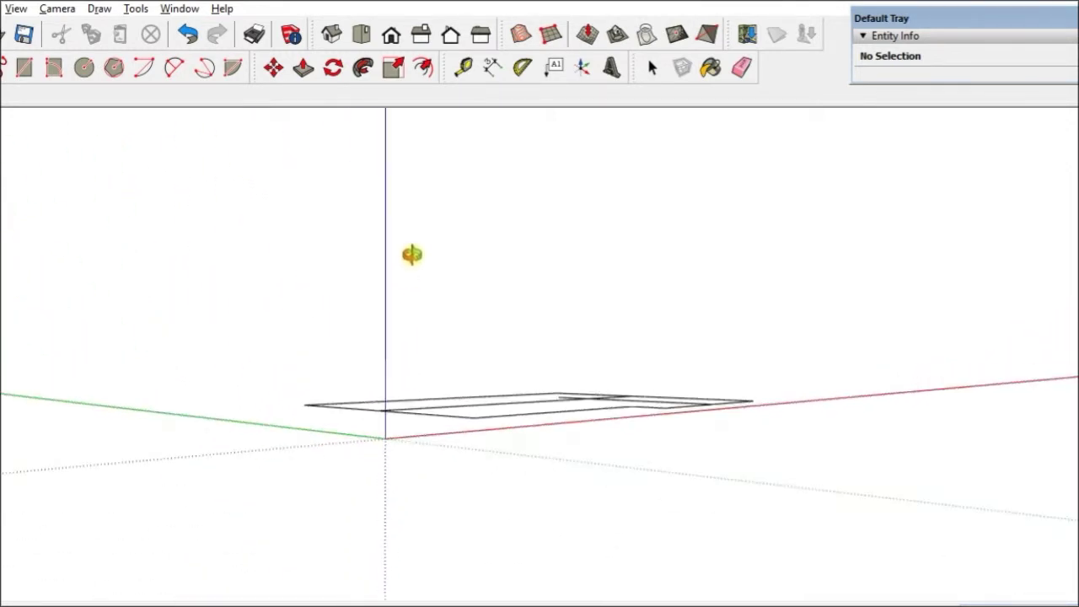
{"action": "left_click", "coordinate": [379, 338]}
{"action": "key", "text": "space"}
- Rotate a copy of the left side's front half edge 45 degrees inward about the front-left corner
{"action": "mouse_move", "coordinate": [320, 339]}
{"action": "middle_mouse_down"}
{"action": "mouse_move", "coordinate": [210, 416]}
{"action": "mouse_move", "coordinate": [154, 472]}
{"action": "middle_mouse_up"}
{"action": "left_click", "coordinate": [367, 452]}
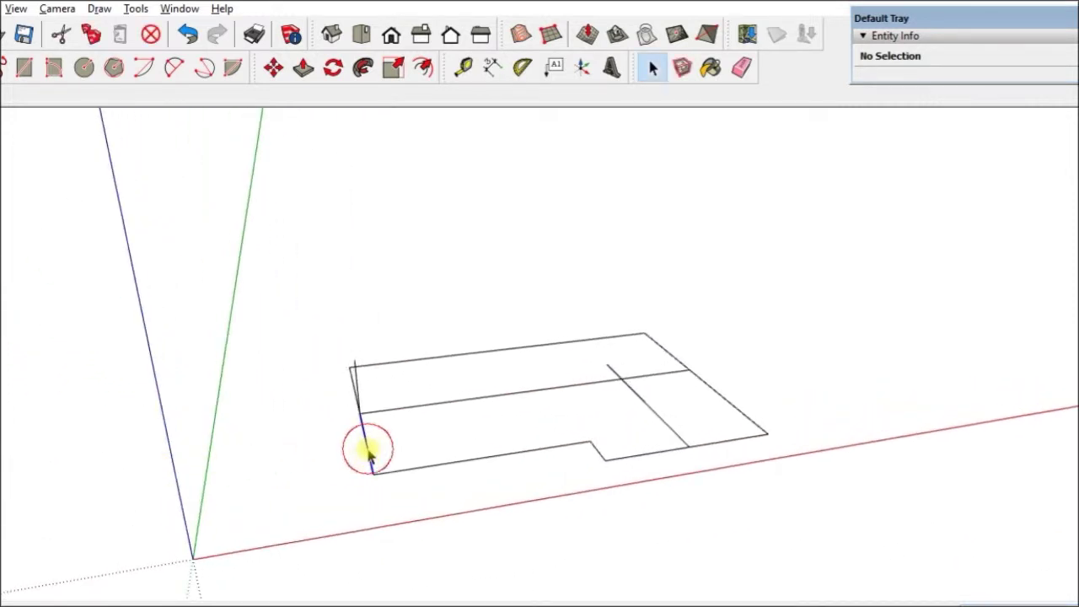
{"action": "left_click", "coordinate": [334, 69]}
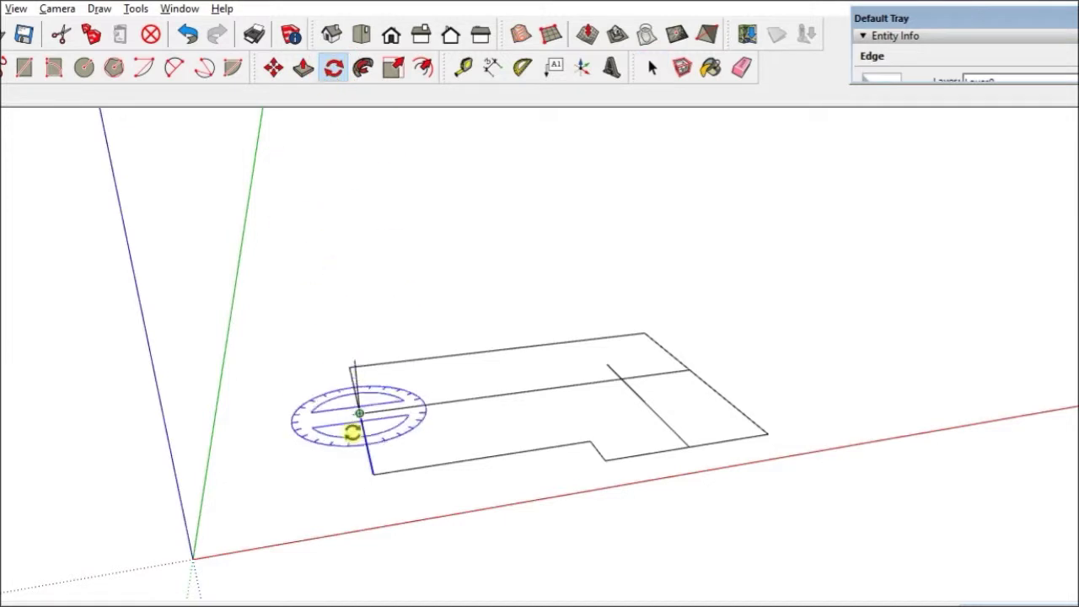
{"action": "left_click", "coordinate": [376, 474]}
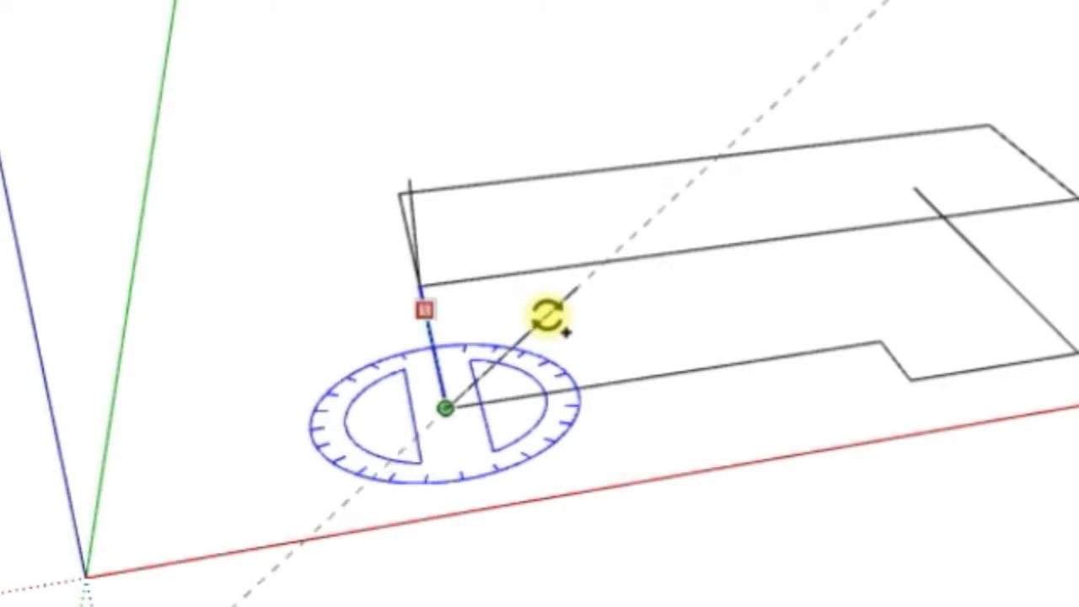
{"action": "middle_click_drag", "start_coordinate": [562, 310], "coordinate": [482, 377]}
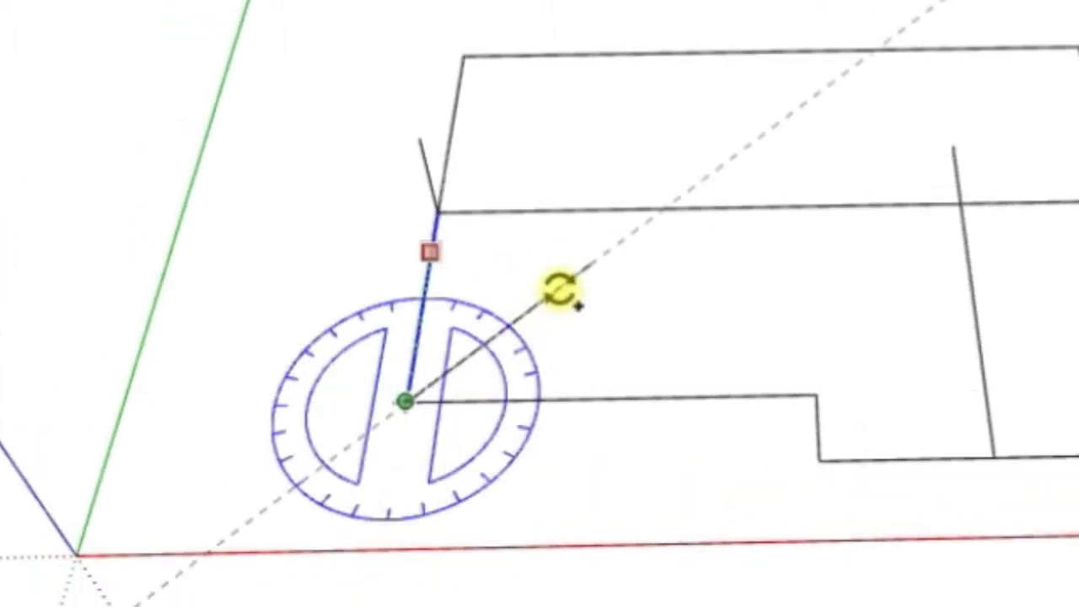
{"action": "left_click", "coordinate": [560, 289]}
{"action": "key", "text": "space"}
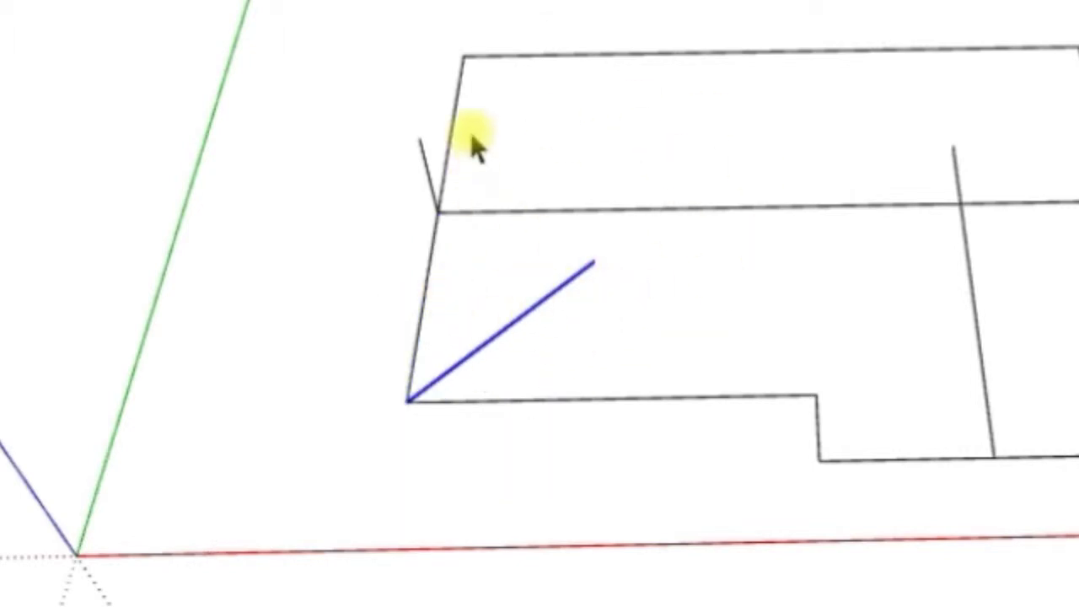
- Rotate a copy of the left side's rear half edge 45 degrees inward about the rear-left corner
{"action": "left_click", "coordinate": [458, 112]}
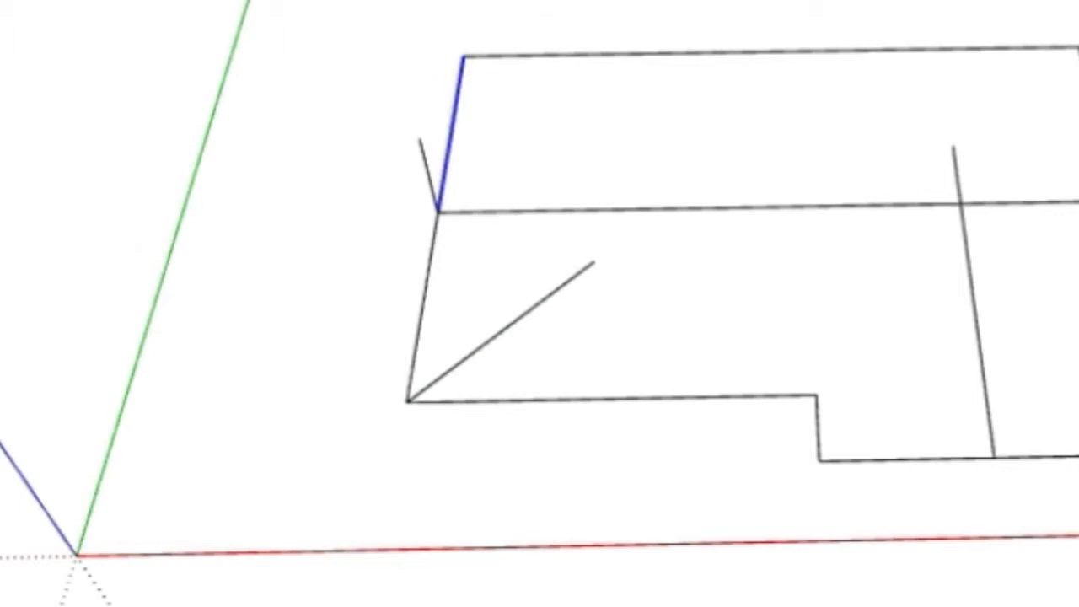
{"action": "key", "text": "q"}
{"action": "left_click", "coordinate": [464, 57]}
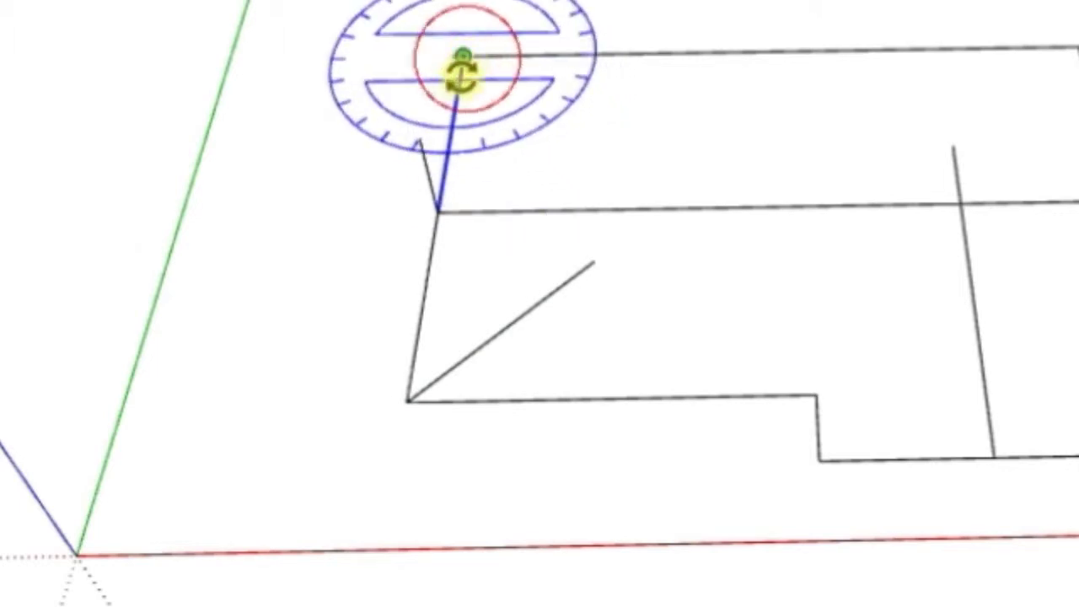
{"action": "left_click", "coordinate": [453, 130]}
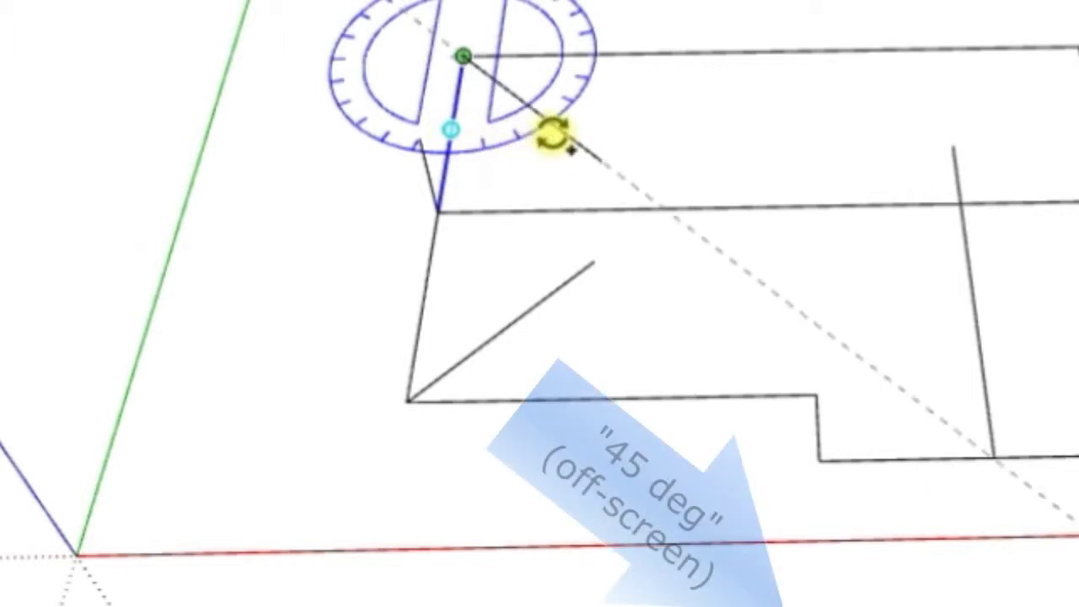
{"action": "left_click", "coordinate": [552, 134]}
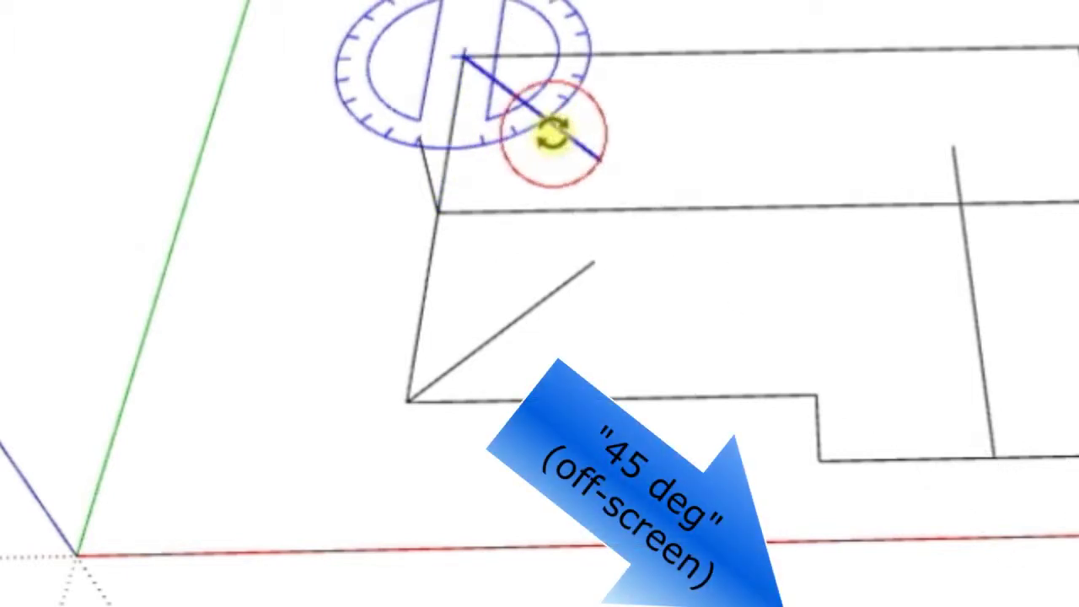
{"action": "key", "text": "space"}
- Rotate a copy of the right side's rear edge segment 45 degrees inward about the rear-right corner
{"action": "left_click", "coordinate": [1053, 122]}
{"action": "key", "text": "q"}
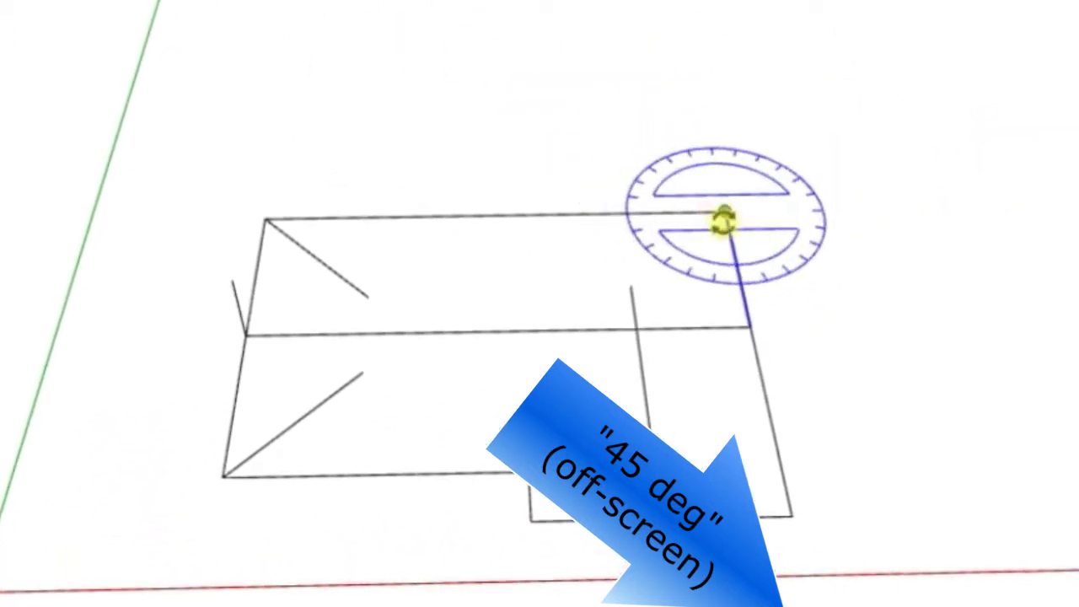
{"action": "left_click", "coordinate": [726, 213]}
{"action": "left_click", "coordinate": [738, 293]}
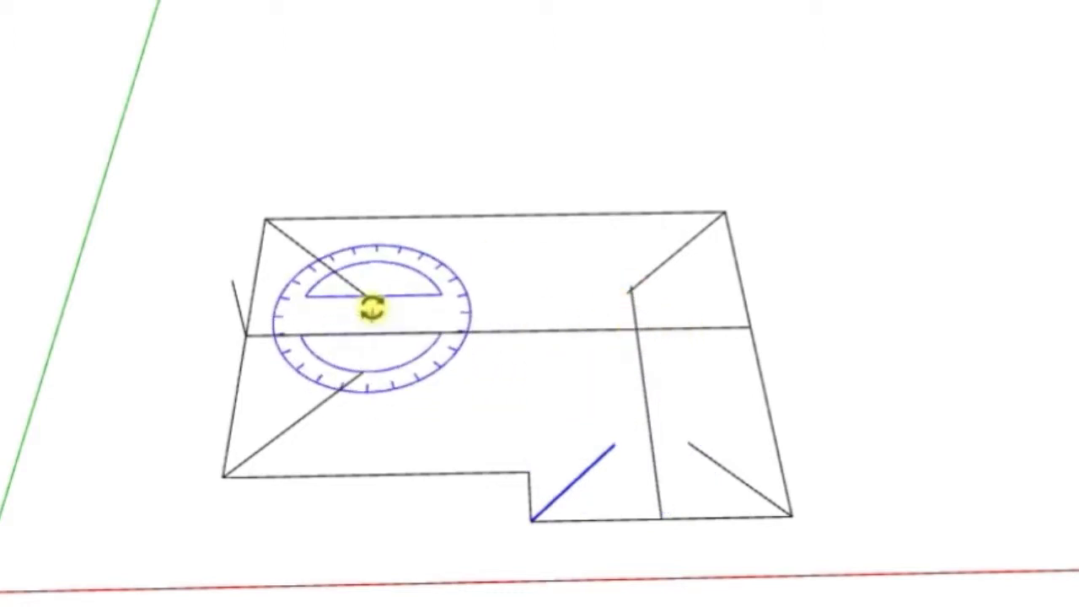
- Extend the diagonal hip lines from both left corners until they meet on the horizontal centre line
{"action": "key", "text": "l"}
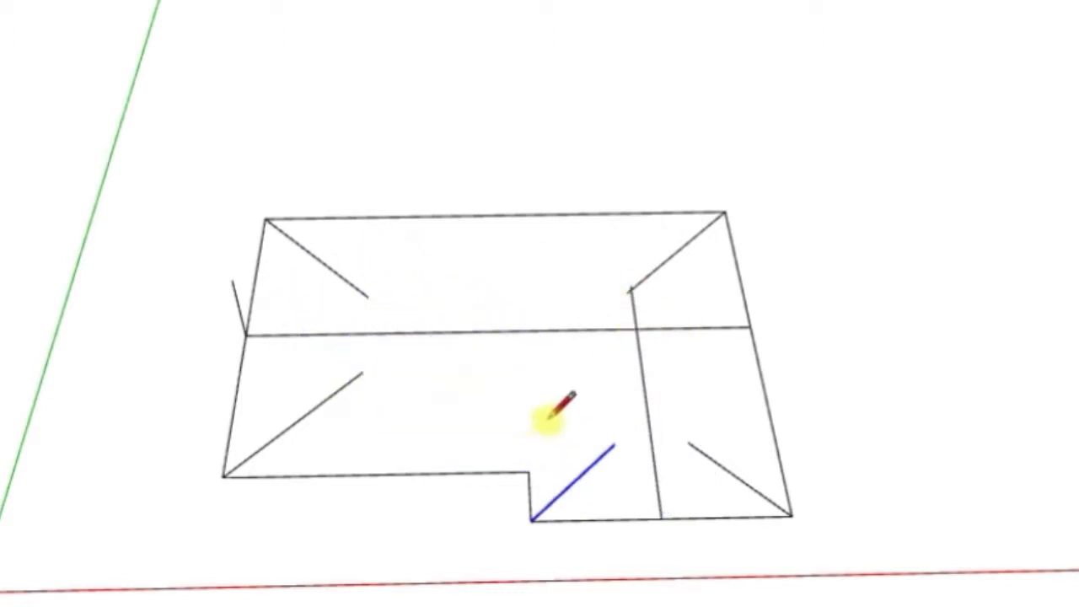
{"action": "left_click", "coordinate": [368, 297]}
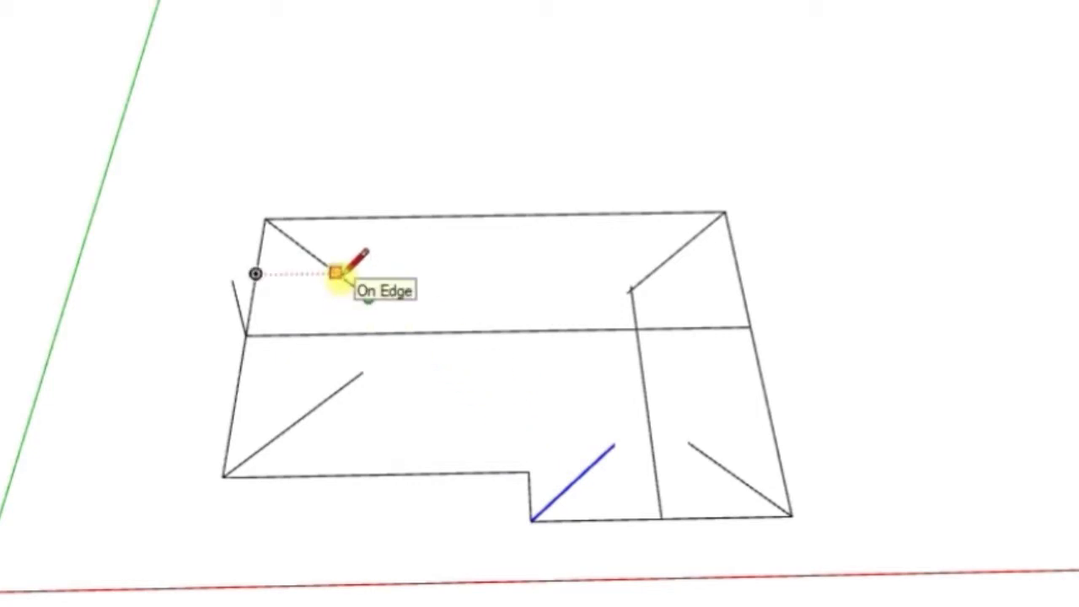
{"action": "left_click", "coordinate": [413, 334]}
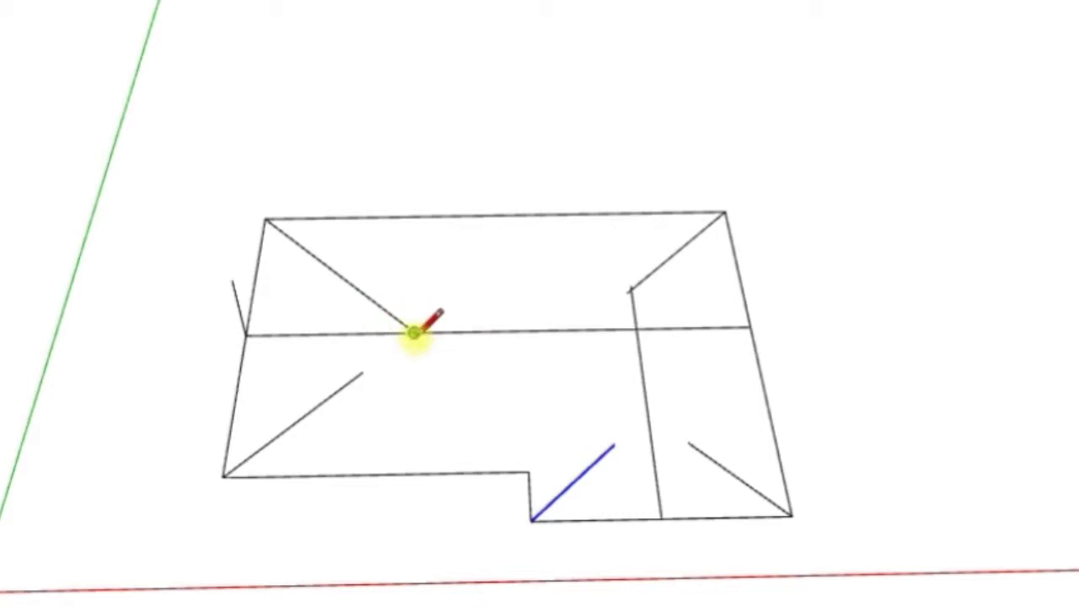
{"action": "left_click", "coordinate": [414, 333]}
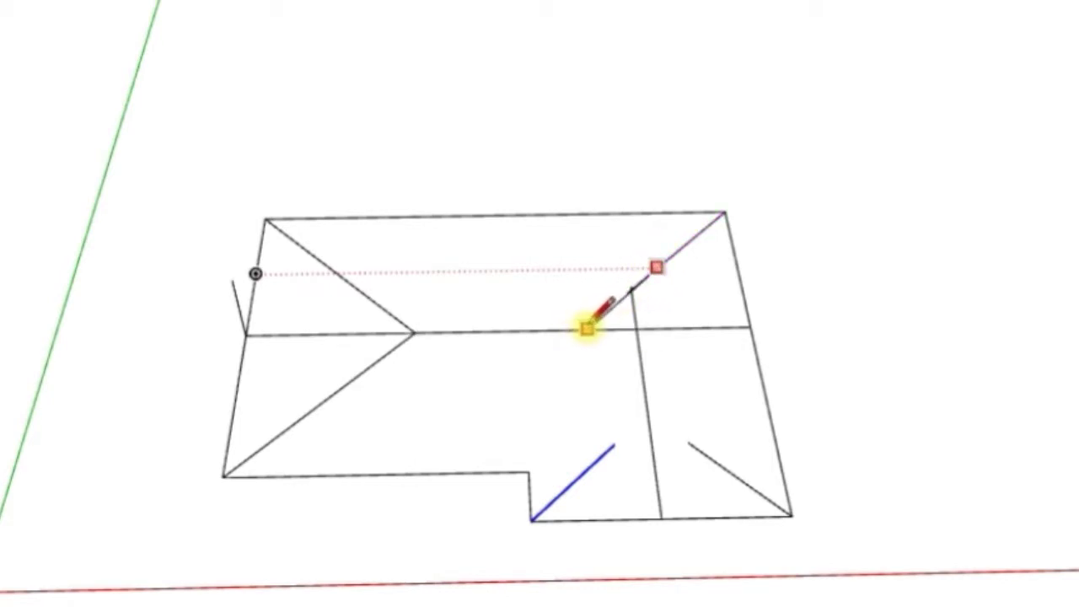
- Extend the rear-right corner's diagonal hip line from its free end to the horizontal centre line
{"action": "scroll", "coordinate": [582, 295], "scroll_direction": "up", "scroll_amount": 5}
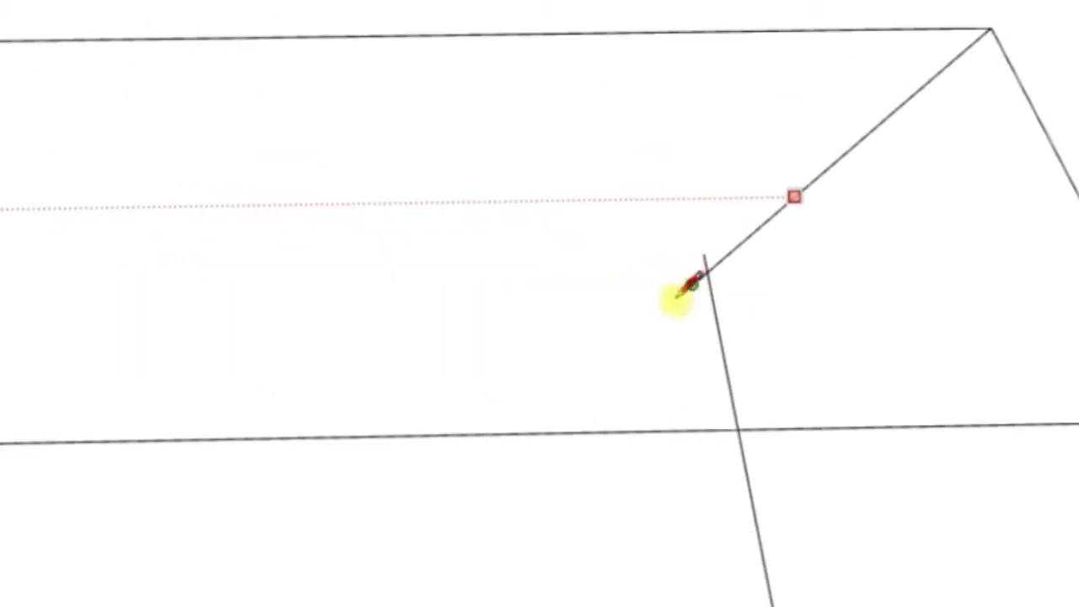
{"action": "key", "text": "space"}
{"action": "key", "text": "l"}
{"action": "left_click", "coordinate": [691, 285]}
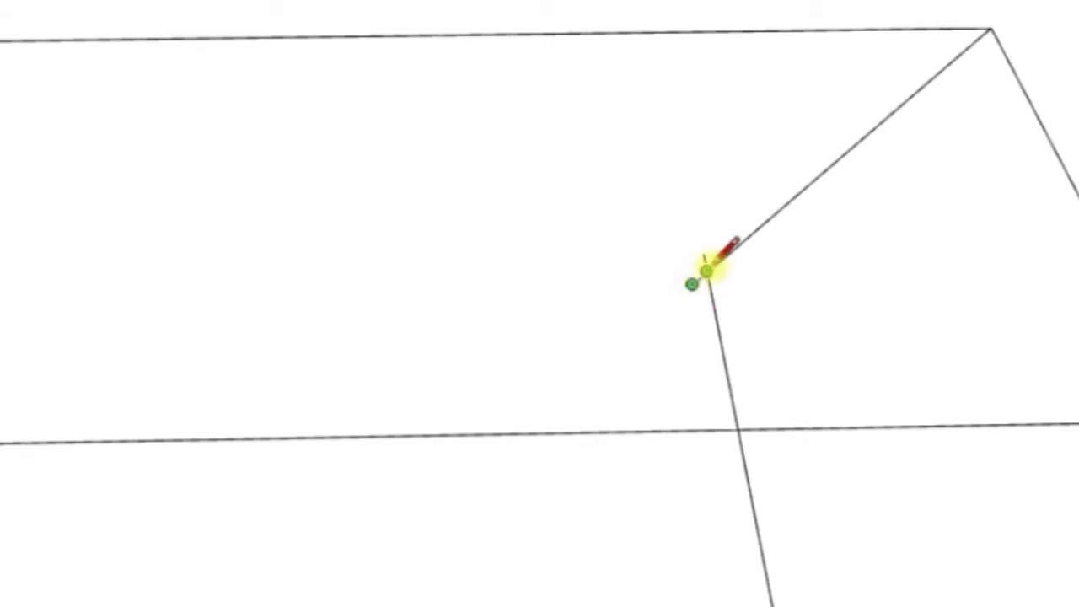
{"action": "left_click", "coordinate": [522, 433]}
{"action": "key", "text": "space"}
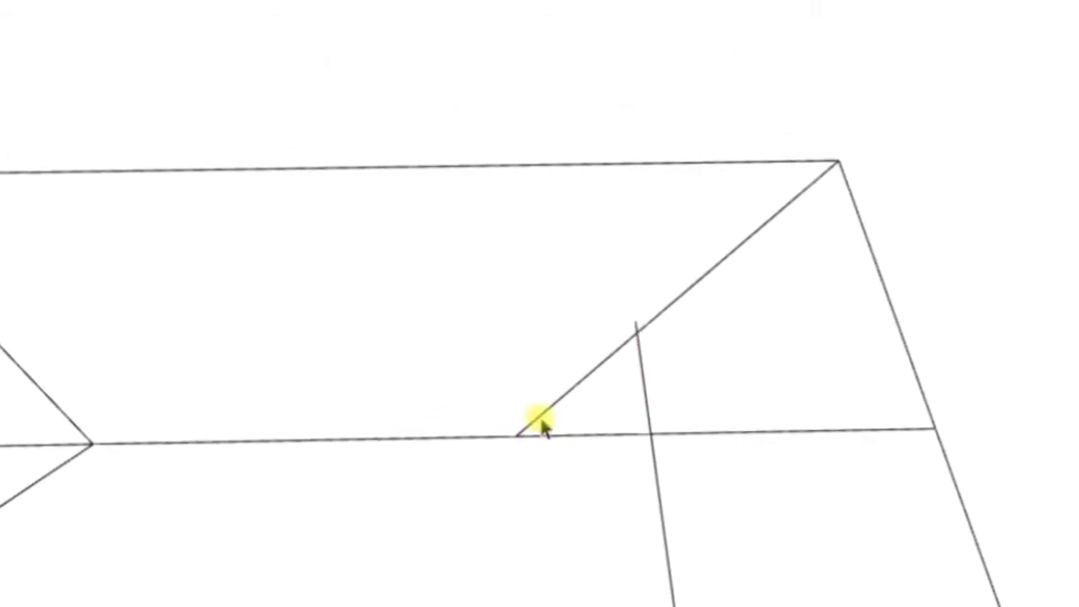
- Rotate a copy of the new hip segment about its endpoint on the centre line, perpendicular to the original and towards the front
{"action": "left_click", "coordinate": [558, 399]}
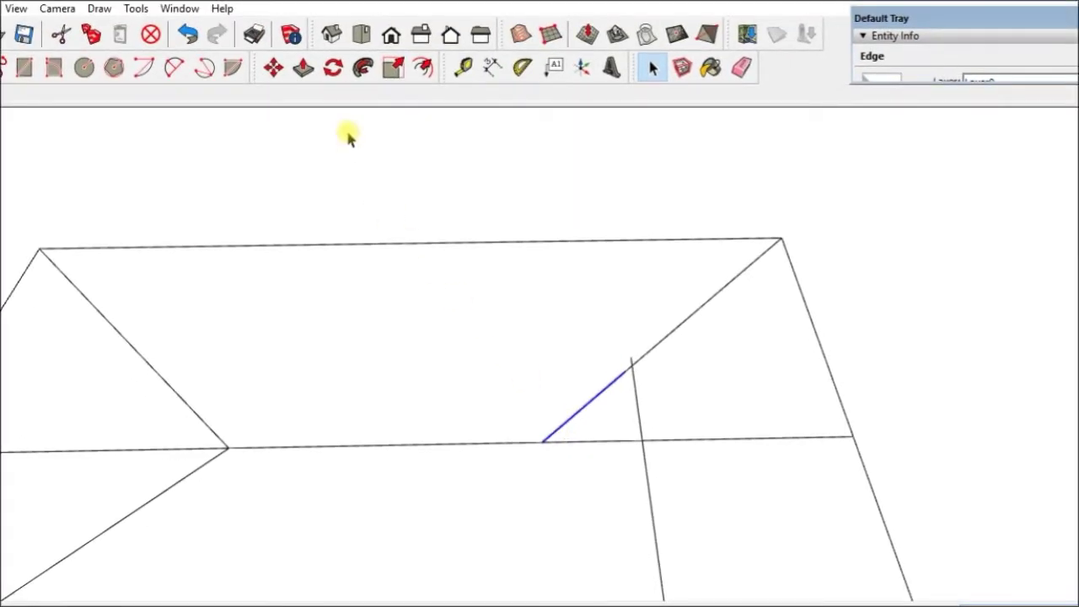
{"action": "middle_click_drag", "start_coordinate": [519, 384], "coordinate": [385, 161], "text": "shift"}
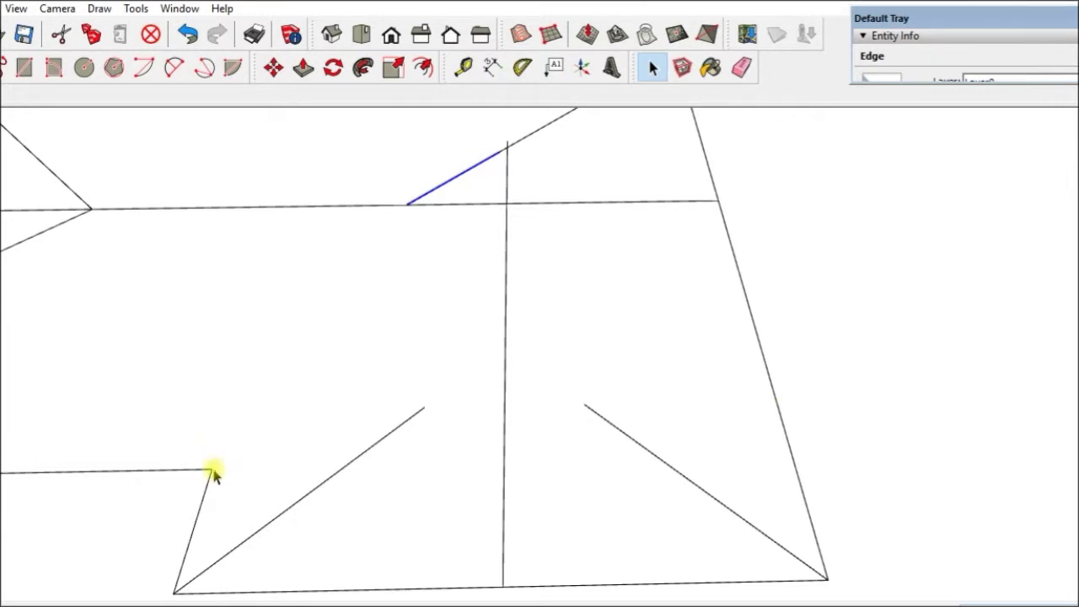
{"action": "left_click", "coordinate": [335, 68]}
{"action": "left_click", "coordinate": [405, 205]}
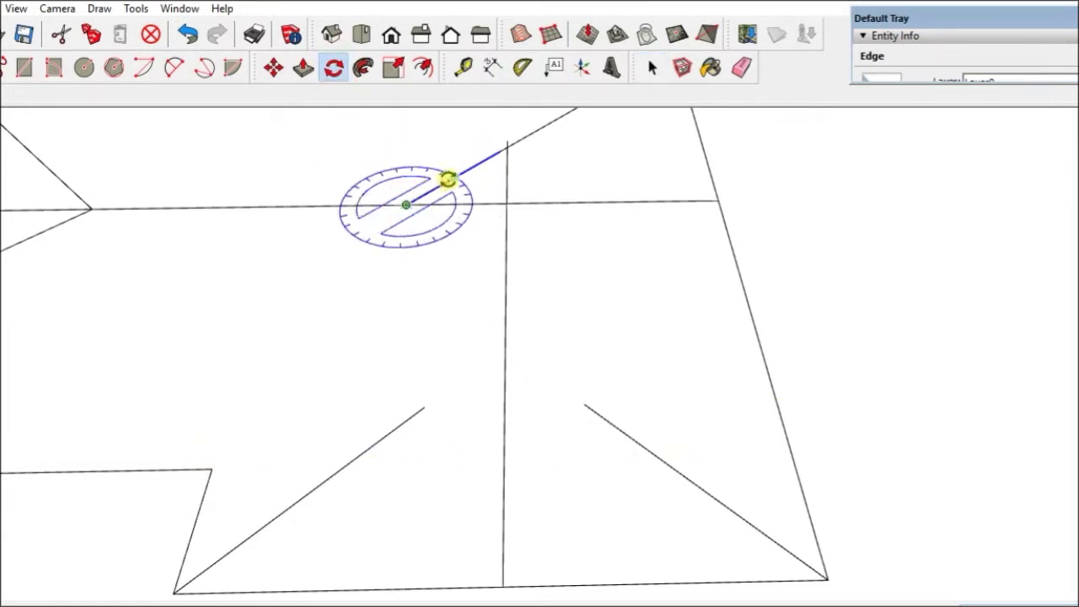
{"action": "left_click", "coordinate": [471, 166]}
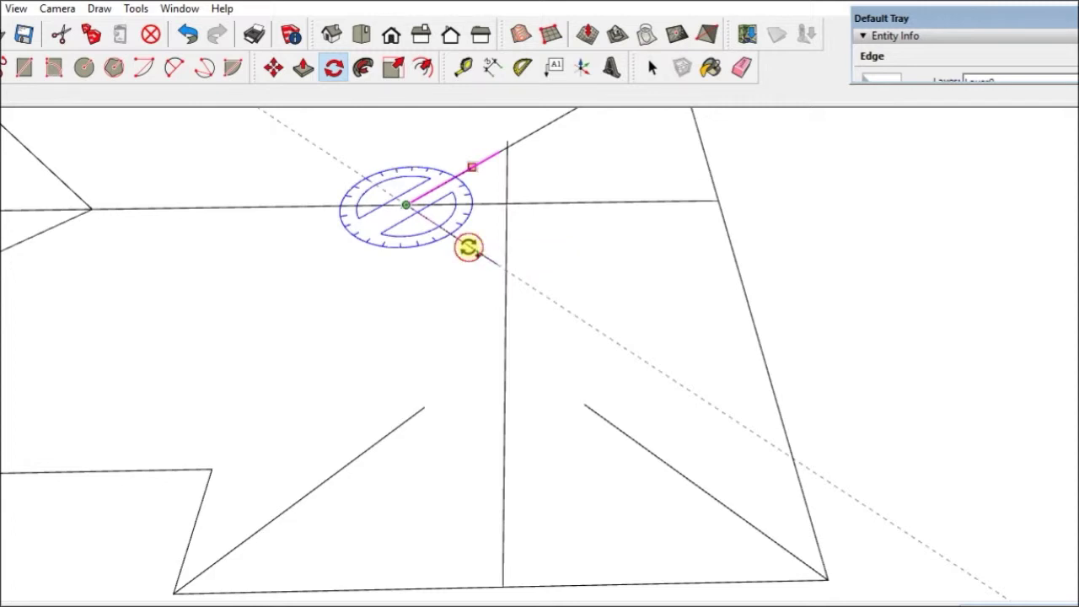
{"action": "left_click", "coordinate": [468, 247]}
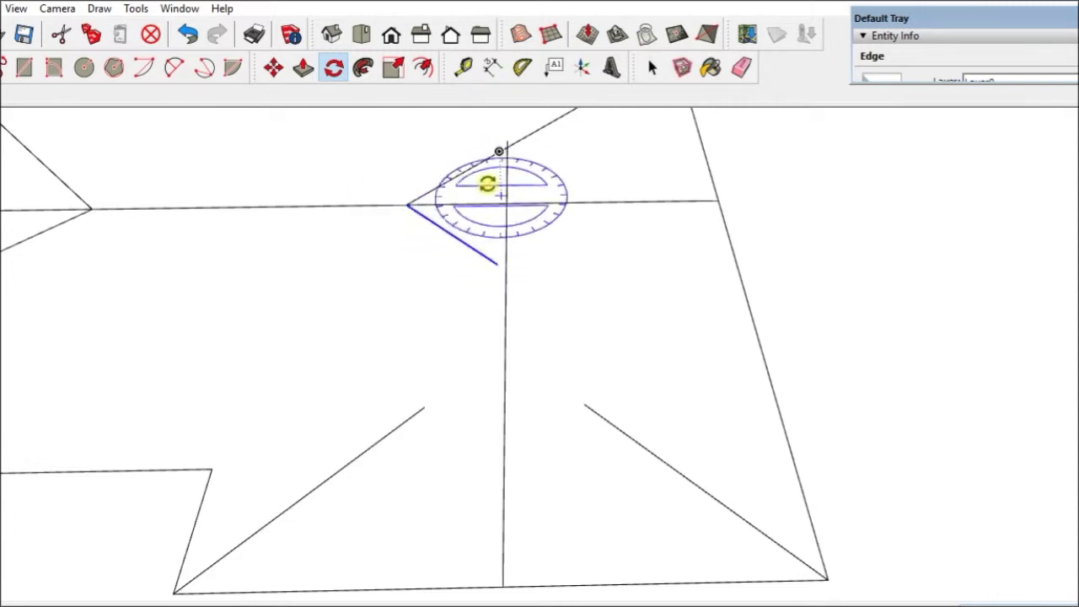
- Extend the rotated hip segment in its own direction to the right side edge of the outline
{"action": "key", "text": "l"}
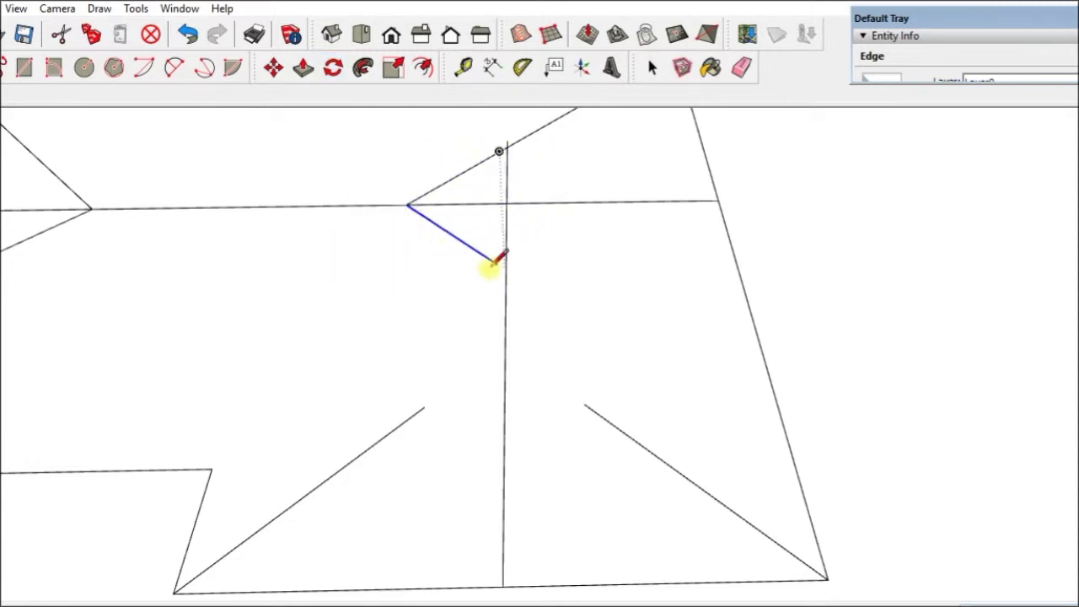
{"action": "left_click", "coordinate": [496, 263]}
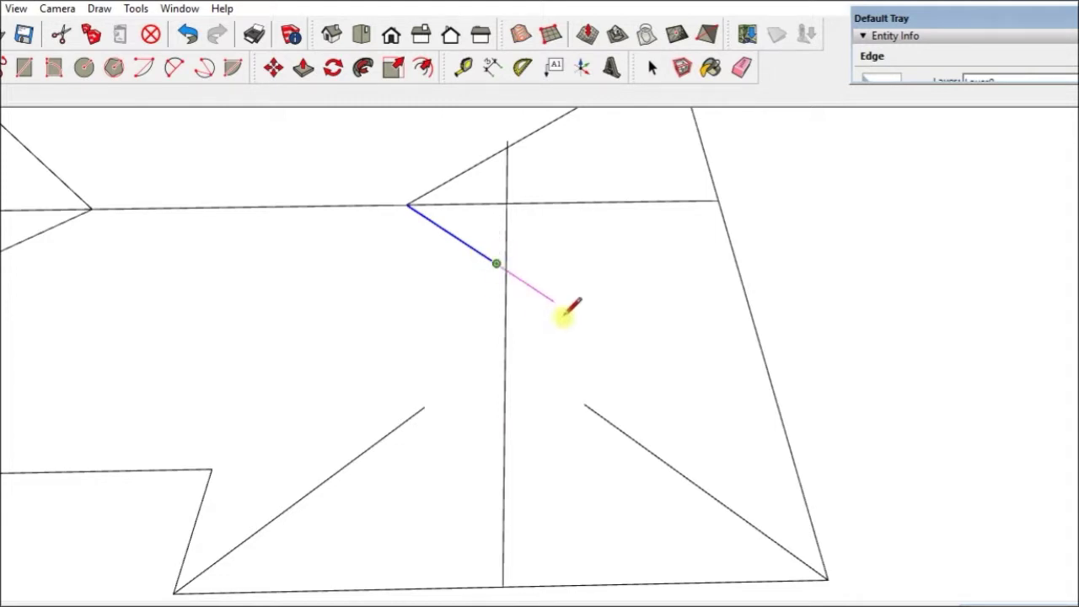
{"action": "left_click", "coordinate": [792, 456]}
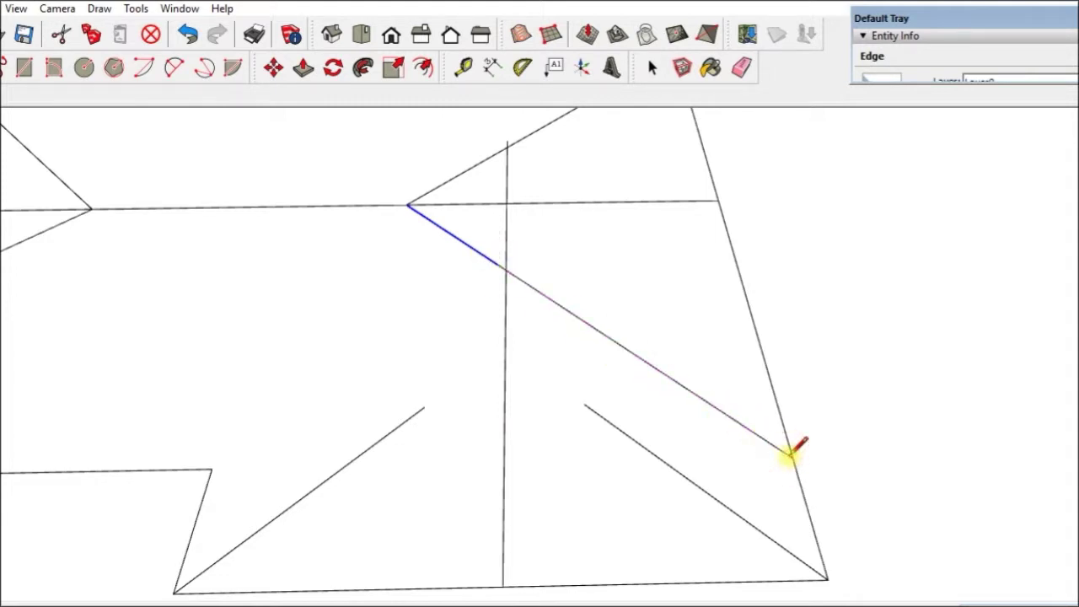
{"action": "key", "text": "space"}
- Copy the vertical height line from the left edge to both hip intersection points on the horizontal centre line
{"action": "middle_click_drag", "start_coordinate": [210, 309], "coordinate": [516, 377]}
{"action": "left_click", "coordinate": [55, 325]}
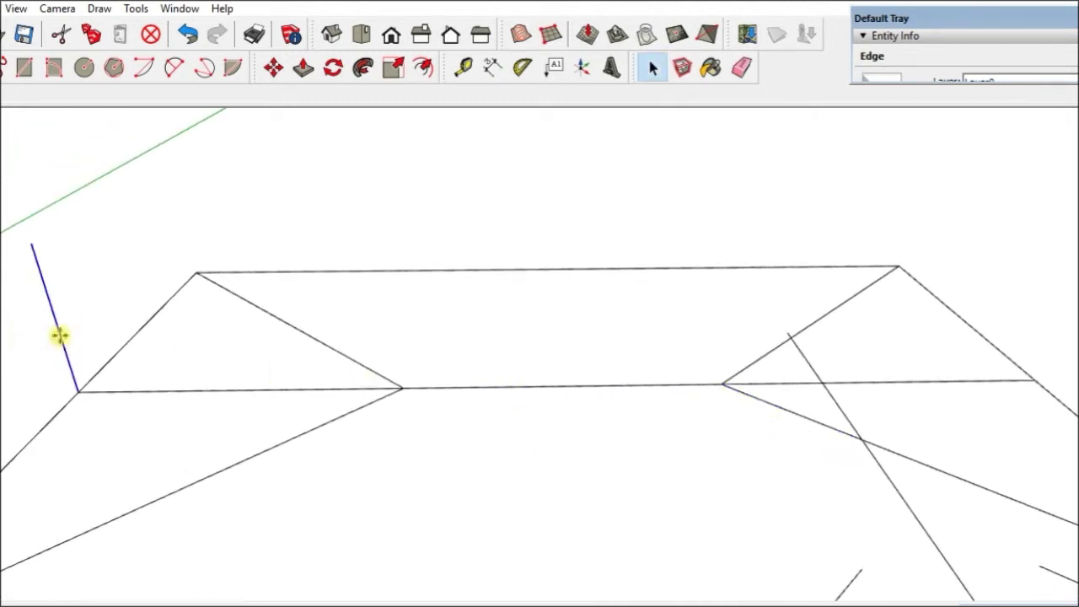
{"action": "key", "text": "m"}
{"action": "left_click", "coordinate": [75, 390], "text": "ctrl"}
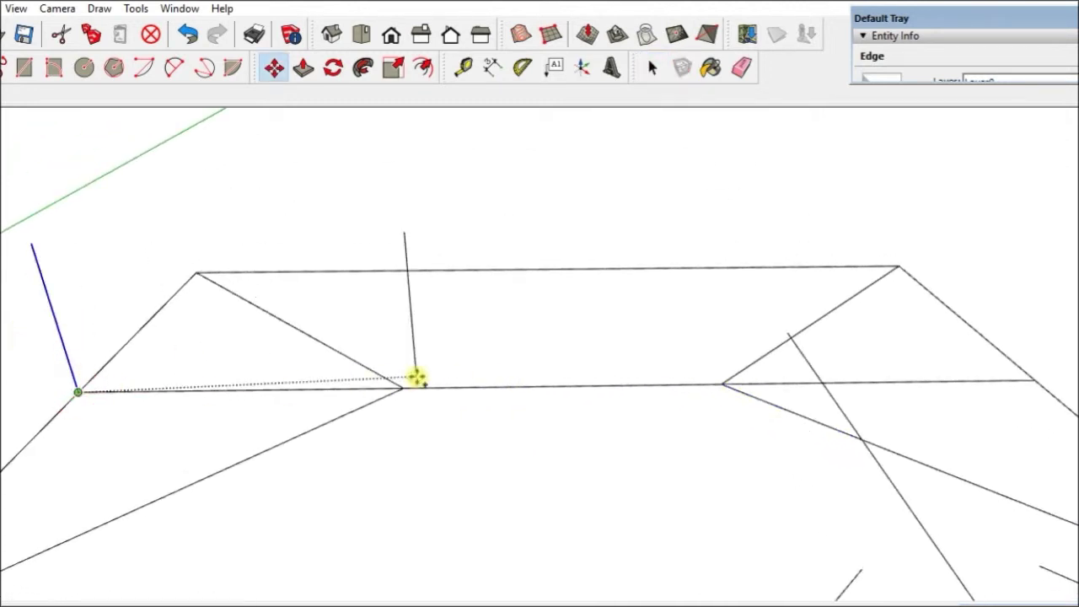
{"action": "left_click", "coordinate": [403, 386]}
{"action": "left_click", "coordinate": [404, 388], "text": "ctrl"}
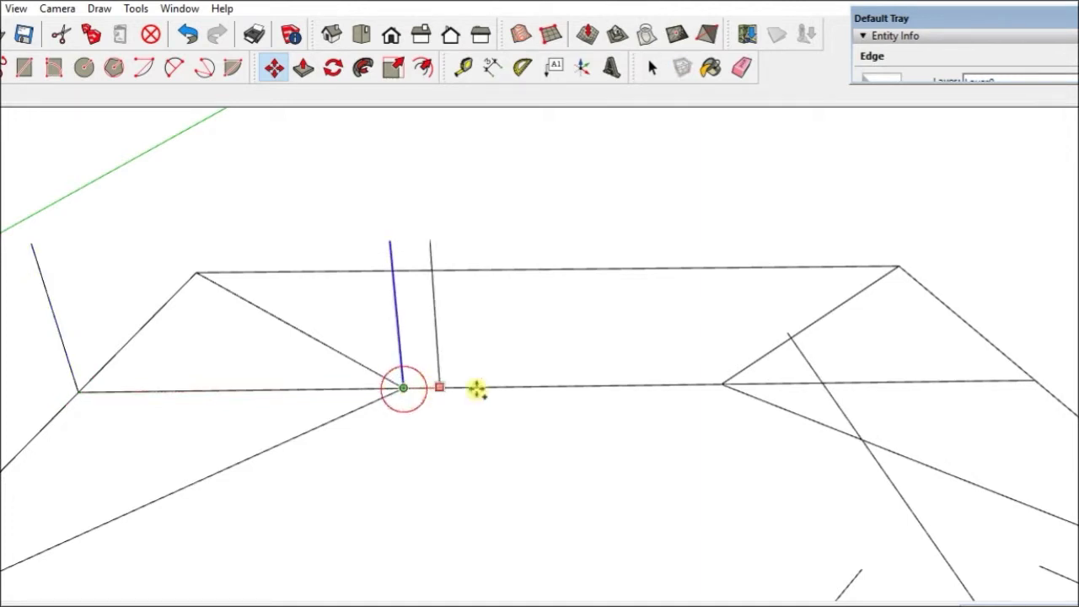
{"action": "left_click", "coordinate": [721, 385]}
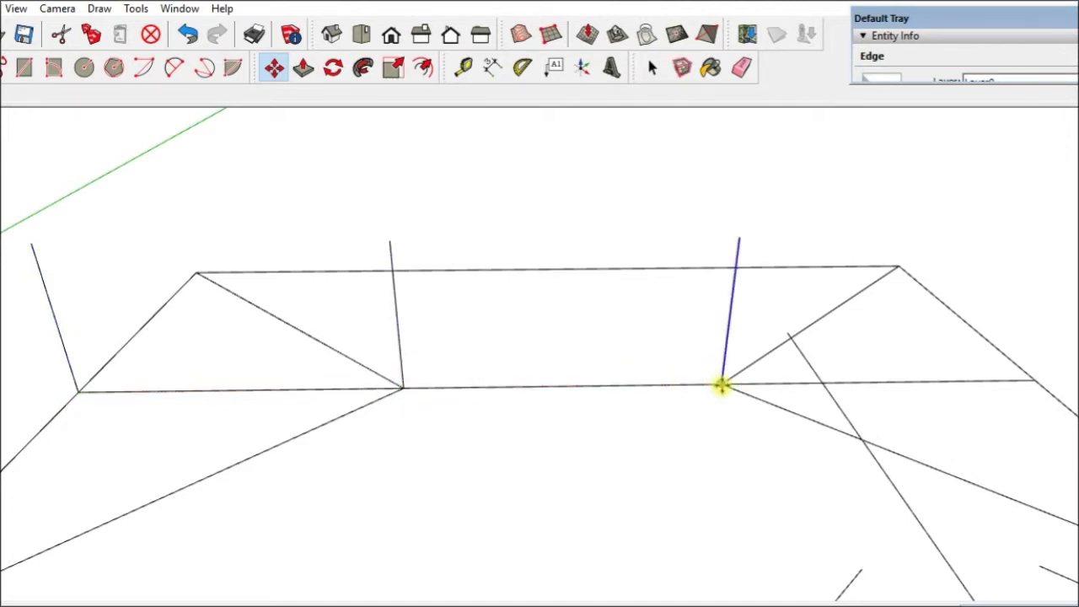
- Draw the main ridge between the tops of the two copied height lines and connect its ends to the rear corners
{"action": "key", "text": "l"}
{"action": "left_click", "coordinate": [389, 240]}
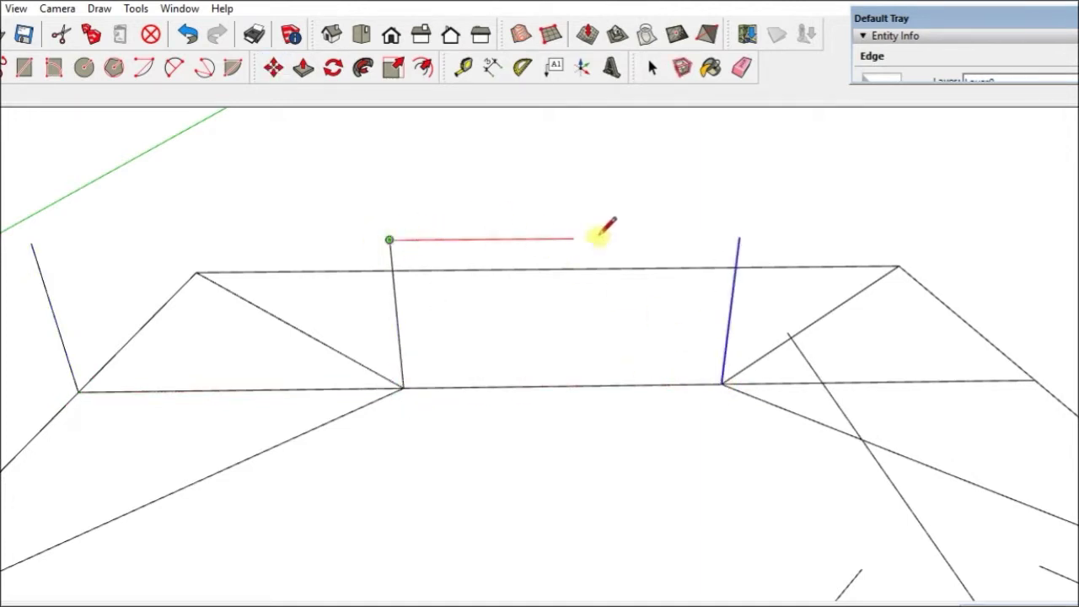
{"action": "left_click", "coordinate": [737, 239]}
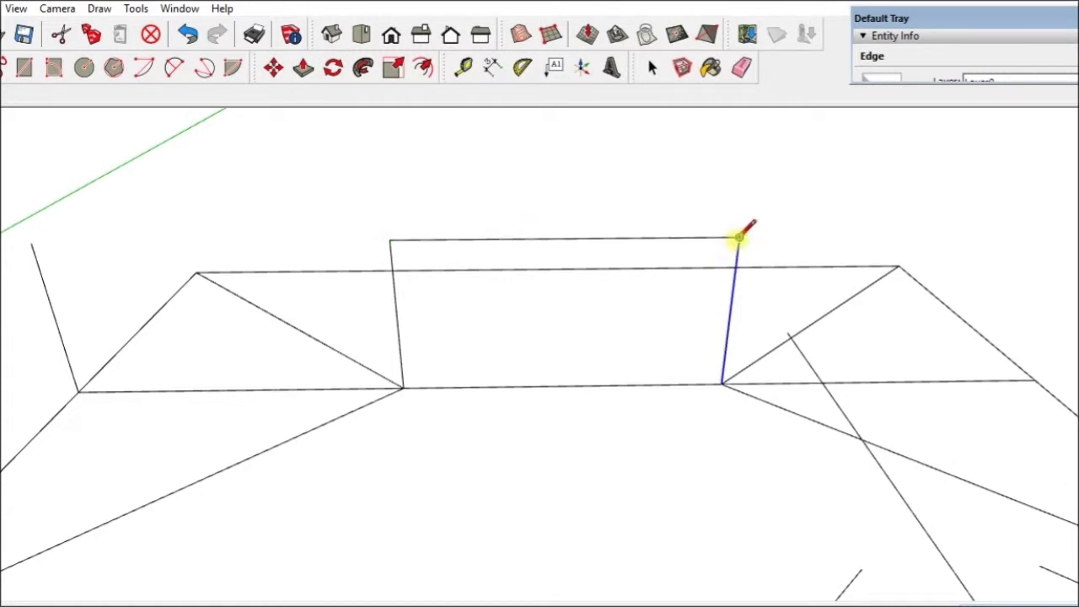
{"action": "left_click", "coordinate": [898, 265]}
{"action": "left_click", "coordinate": [390, 240]}
{"action": "left_click", "coordinate": [195, 272]}
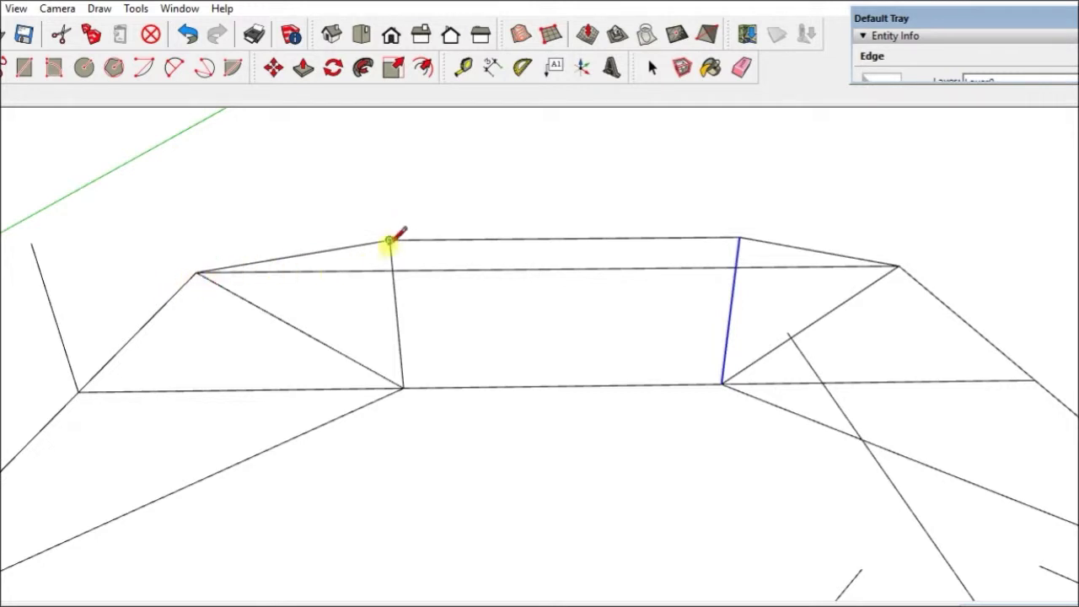
- Draw the front hips from the left ridge end to the front-left corner and the right ridge end to the diagonal's end on the right edge
{"action": "middle_click_drag", "start_coordinate": [351, 326], "coordinate": [337, 272]}
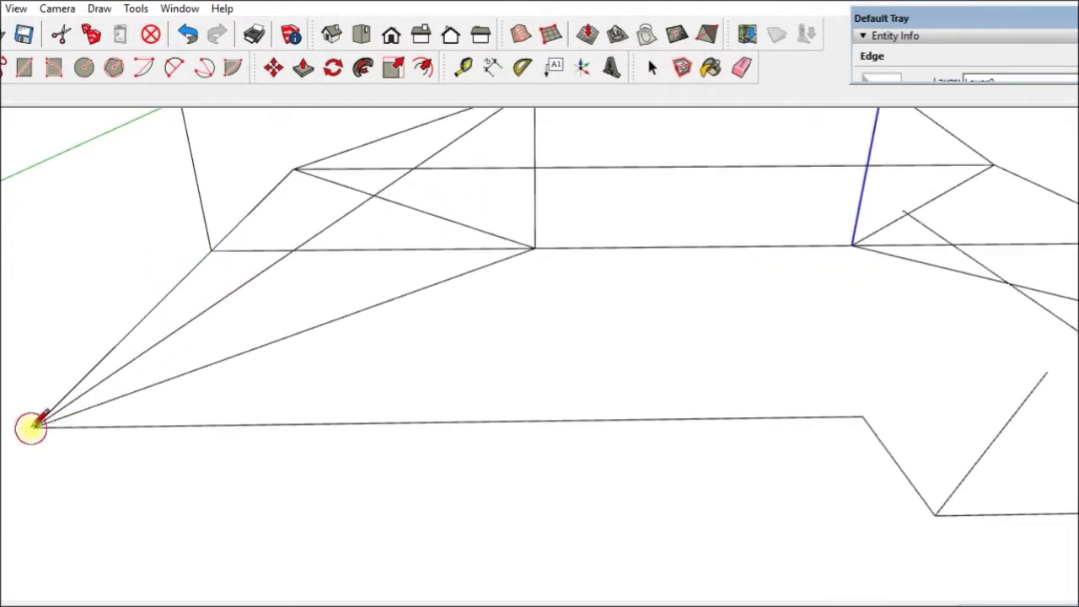
{"action": "mouse_move", "coordinate": [273, 345]}
{"action": "middle_mouse_down"}
{"action": "mouse_move", "coordinate": [385, 312]}
{"action": "mouse_move", "coordinate": [287, 435]}
{"action": "middle_mouse_up"}
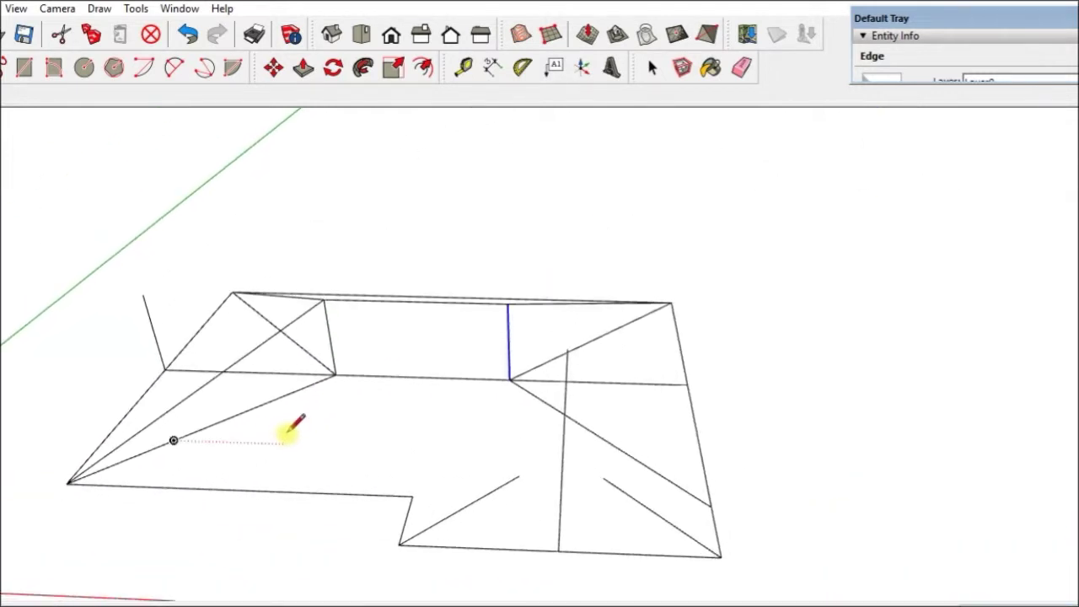
{"action": "left_click", "coordinate": [506, 303]}
{"action": "left_click", "coordinate": [711, 506]}
- Copy the right front sloping hip line from its lower endpoint to the wing's front-right corner
{"action": "middle_click_drag", "start_coordinate": [711, 506], "coordinate": [671, 424]}
{"action": "key", "text": "space"}
{"action": "left_click", "coordinate": [654, 423]}
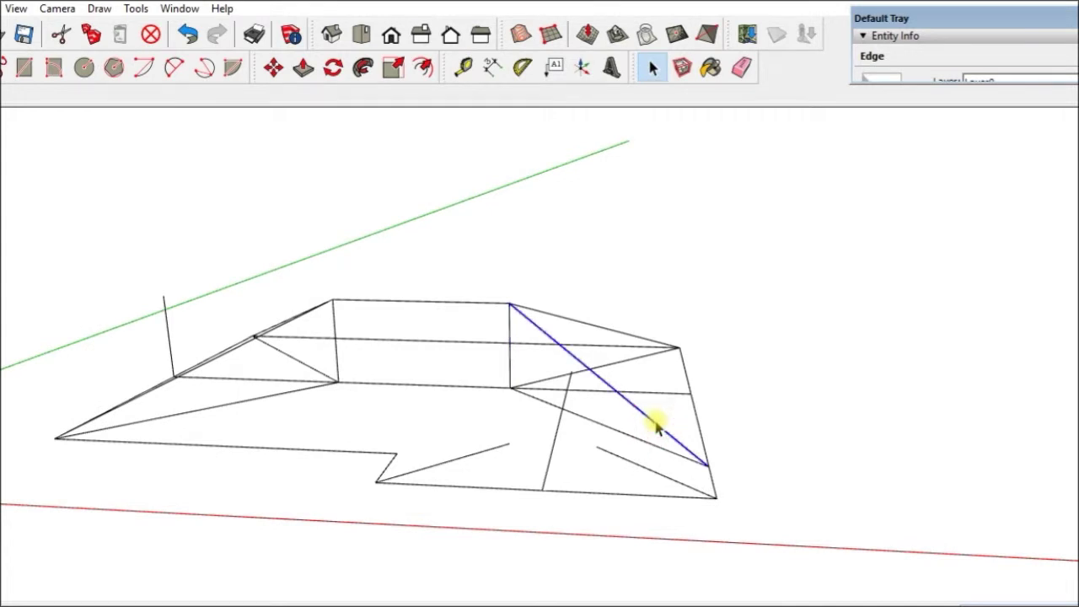
{"action": "key", "text": "m"}
{"action": "left_click", "coordinate": [706, 463]}
{"action": "left_click", "coordinate": [713, 495]}
- Delete the two short flat diagonal lines at the front corners of the projecting wing
{"action": "key", "text": "space"}
{"action": "left_click", "coordinate": [647, 470]}
{"action": "left_click", "coordinate": [487, 459], "text": "ctrl"}
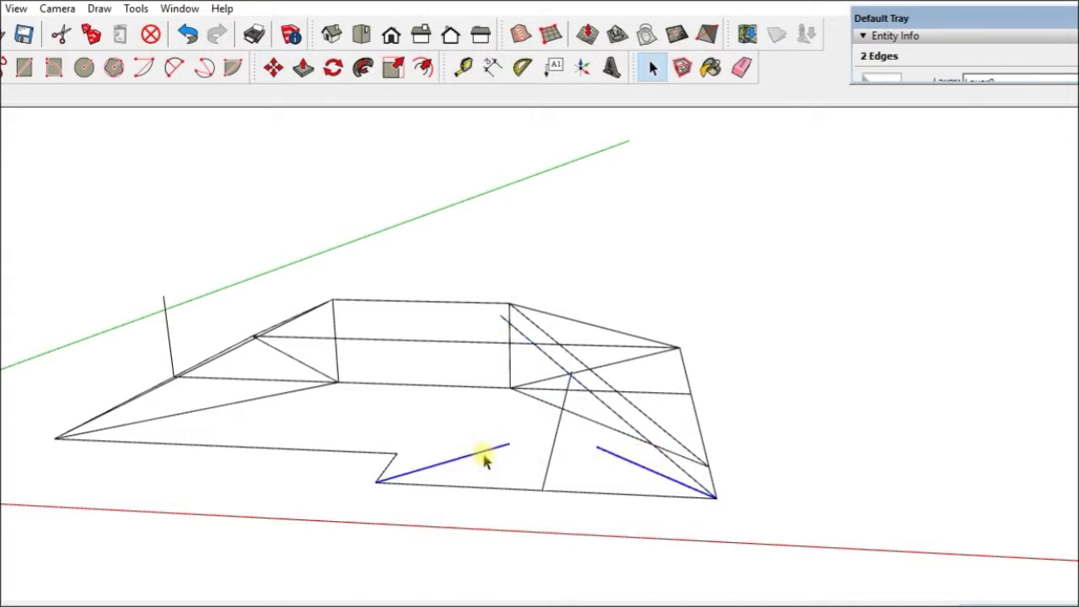
{"action": "key", "text": "Delete"}
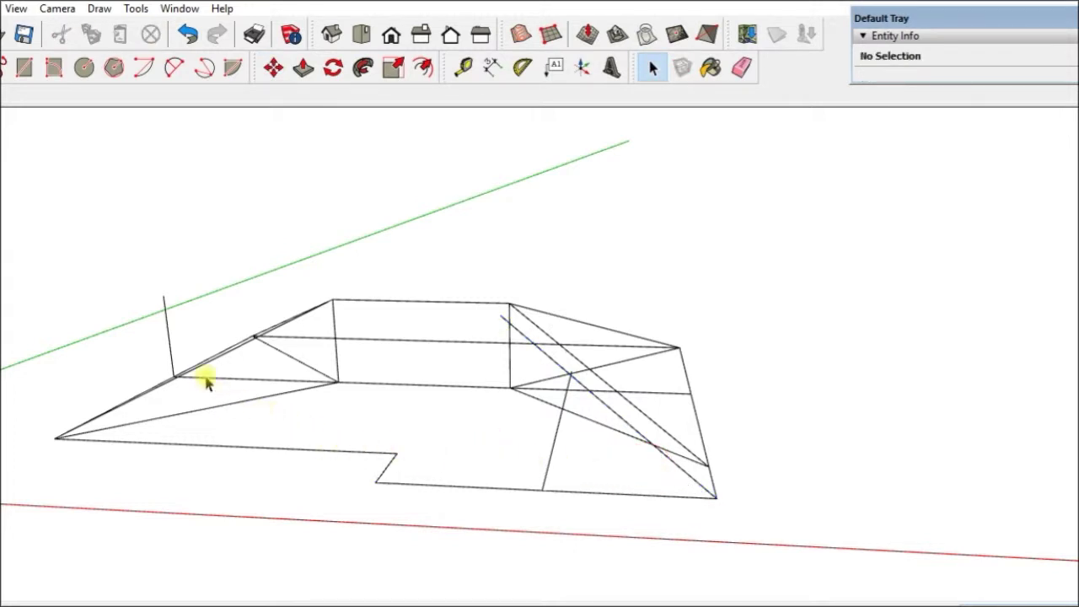
- Copy the front-left sloping hip line to the outline's inner corner and to the wing's front-left corner
{"action": "mouse_move", "coordinate": [222, 391]}
{"action": "middle_mouse_down"}
{"action": "mouse_move", "coordinate": [236, 430]}
{"action": "mouse_move", "coordinate": [232, 397]}
{"action": "middle_mouse_up"}
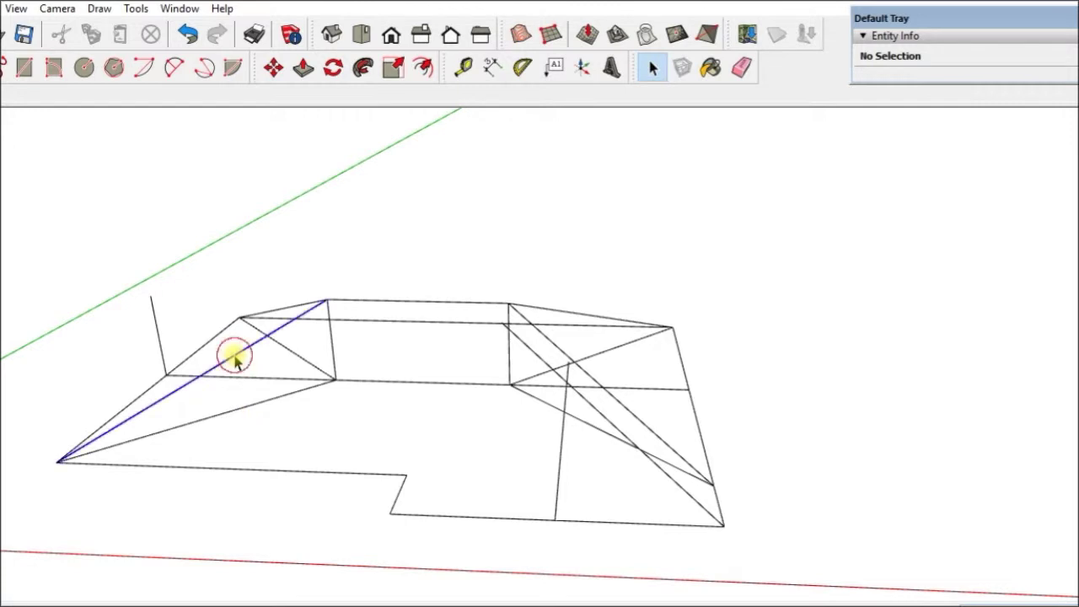
{"action": "left_click", "coordinate": [236, 357]}
{"action": "key", "text": "m"}
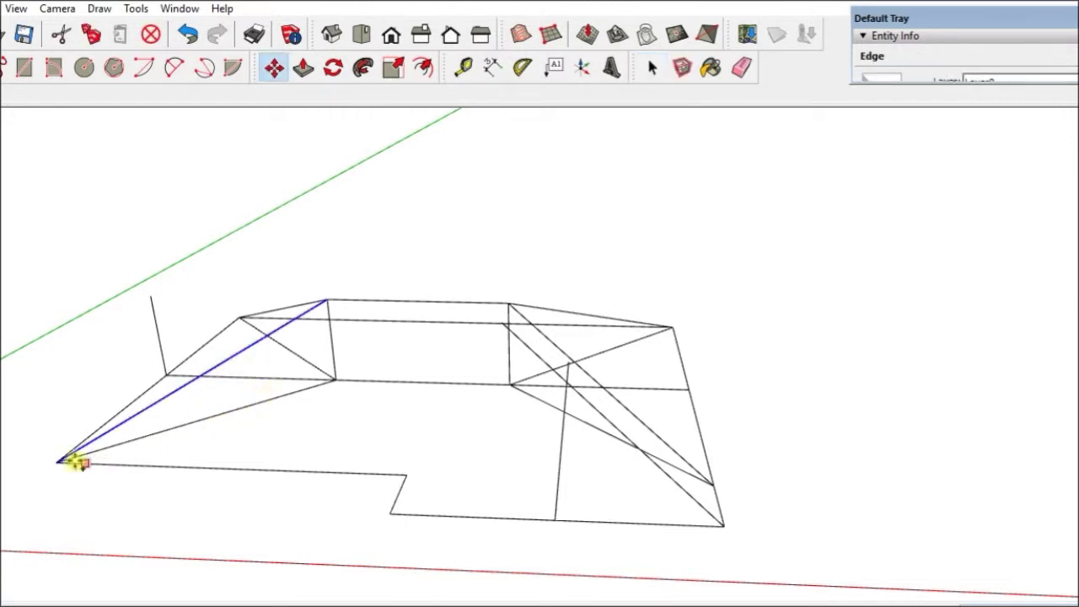
{"action": "left_click", "coordinate": [57, 461]}
{"action": "left_click", "coordinate": [407, 473]}
{"action": "key", "text": "ctrl"}
{"action": "left_click", "coordinate": [407, 474]}
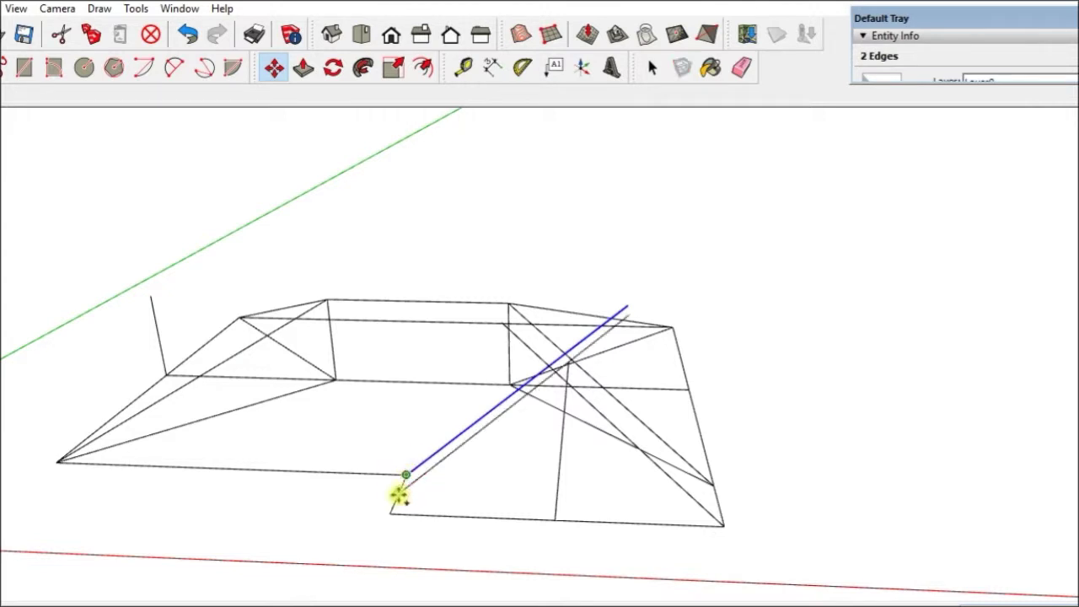
{"action": "left_click", "coordinate": [392, 513]}
- Change the face style from wireframe to a shaded display of the roof faces
{"action": "middle_click_drag", "start_coordinate": [500, 460], "coordinate": [380, 548]}
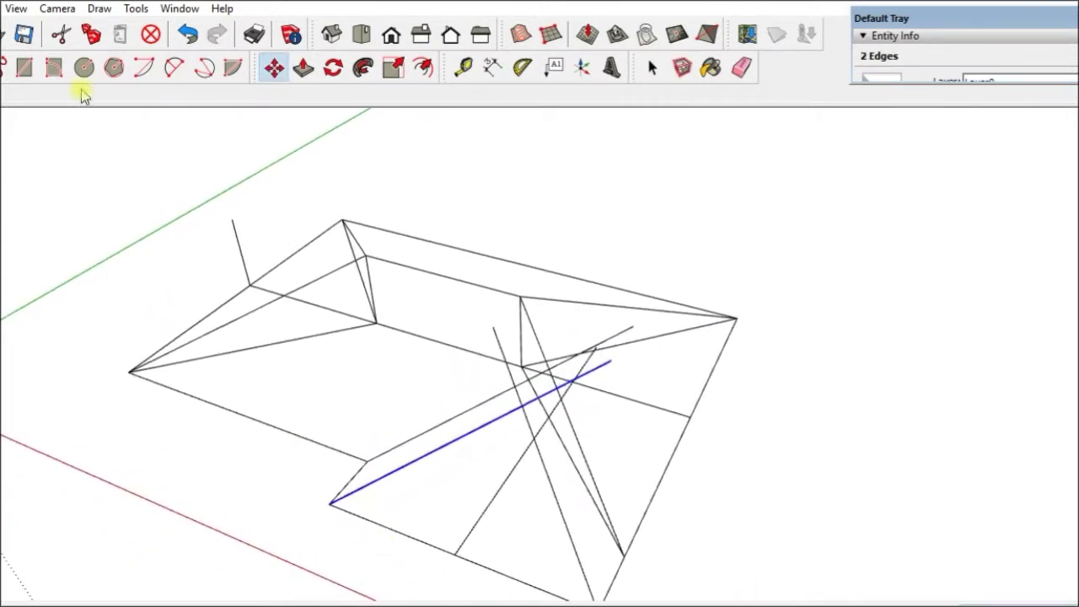
{"action": "left_click", "coordinate": [20, 10]}
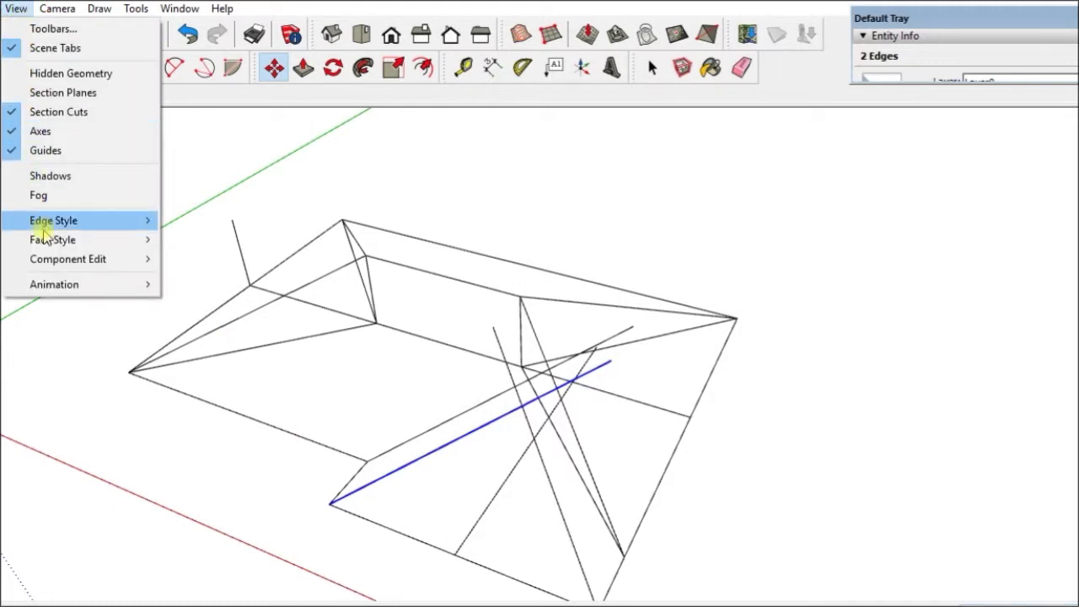
{"action": "mouse_move", "coordinate": [42, 243]}
{"action": "left_click", "coordinate": [201, 304]}
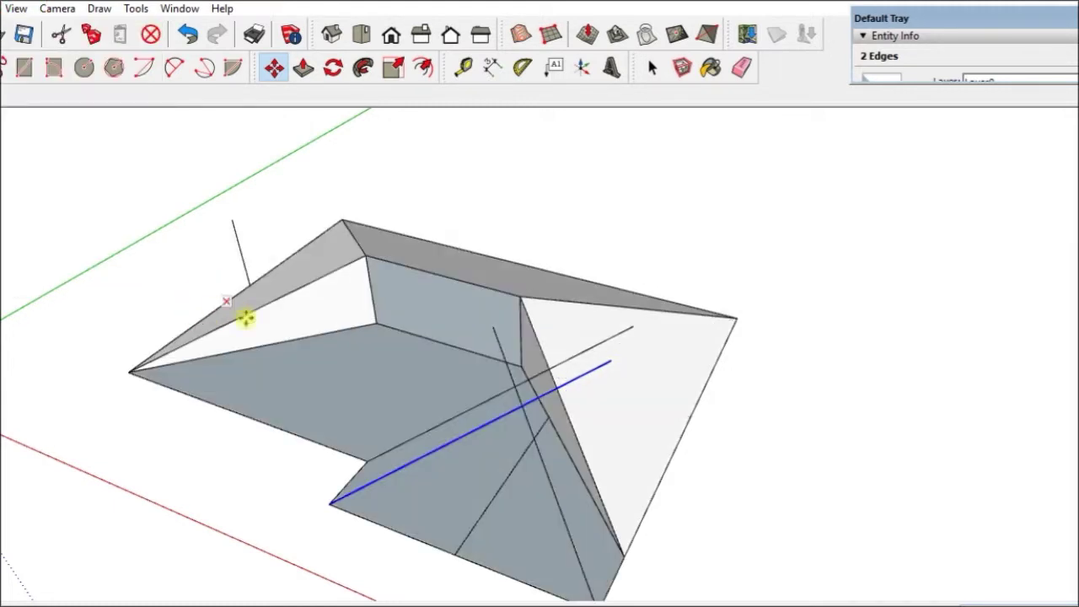
- Erase the two vertical height lines beneath the ends of the main ridge
{"action": "mouse_move", "coordinate": [397, 415]}
{"action": "middle_mouse_down"}
{"action": "mouse_move", "coordinate": [309, 252]}
{"action": "mouse_move", "coordinate": [253, 282]}
{"action": "mouse_move", "coordinate": [477, 337]}
{"action": "mouse_move", "coordinate": [471, 344]}
{"action": "middle_mouse_up"}
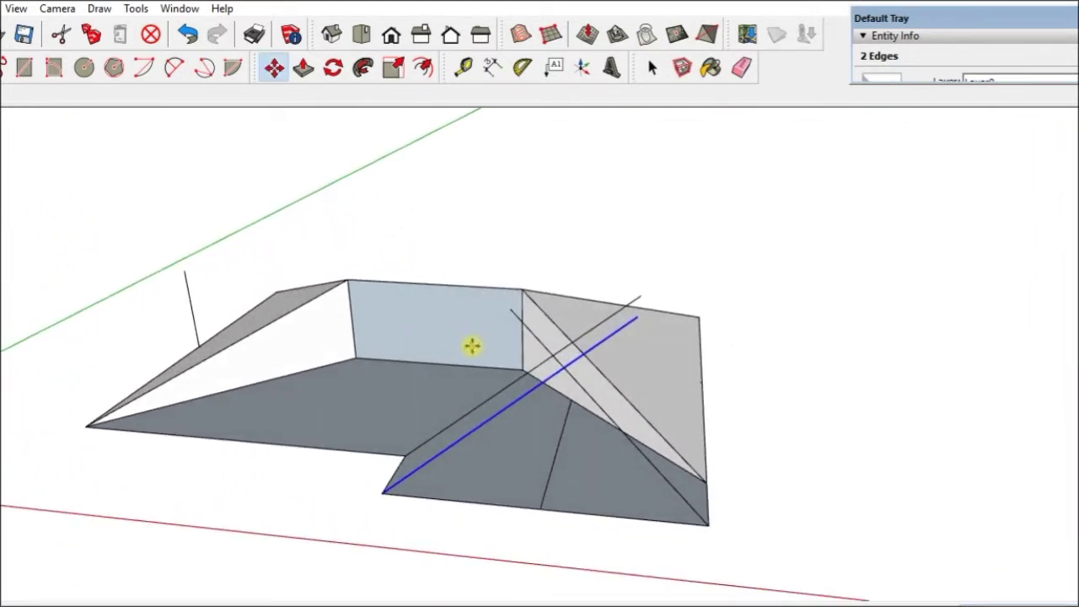
{"action": "key", "text": "e"}
{"action": "left_click", "coordinate": [352, 334]}
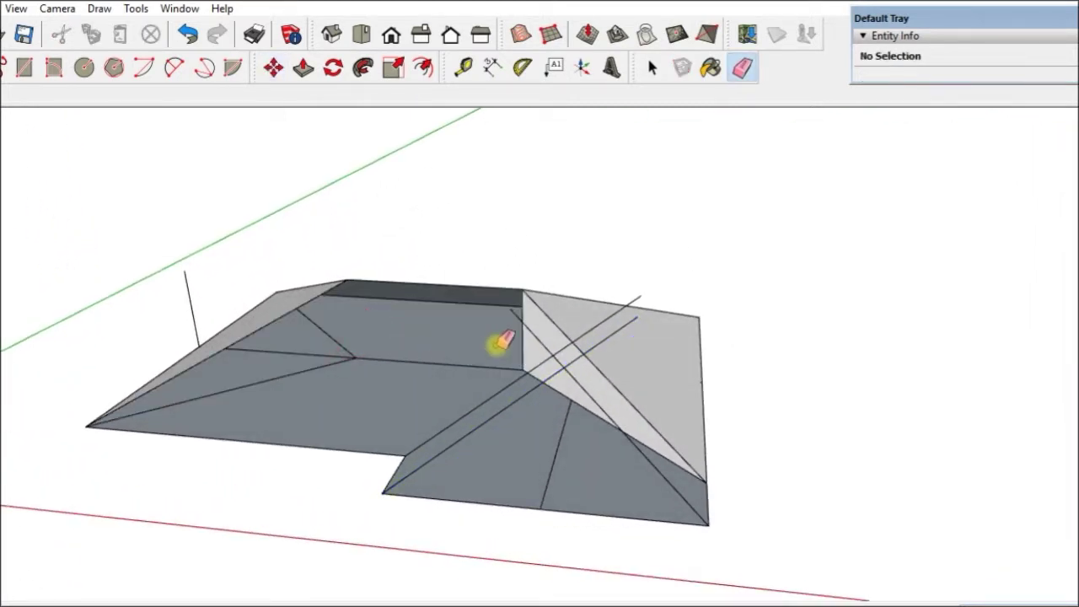
{"action": "left_click", "coordinate": [521, 341]}
- Delete the flat faces on the base plane beneath the main roof and the front wing
{"action": "key", "text": "space"}
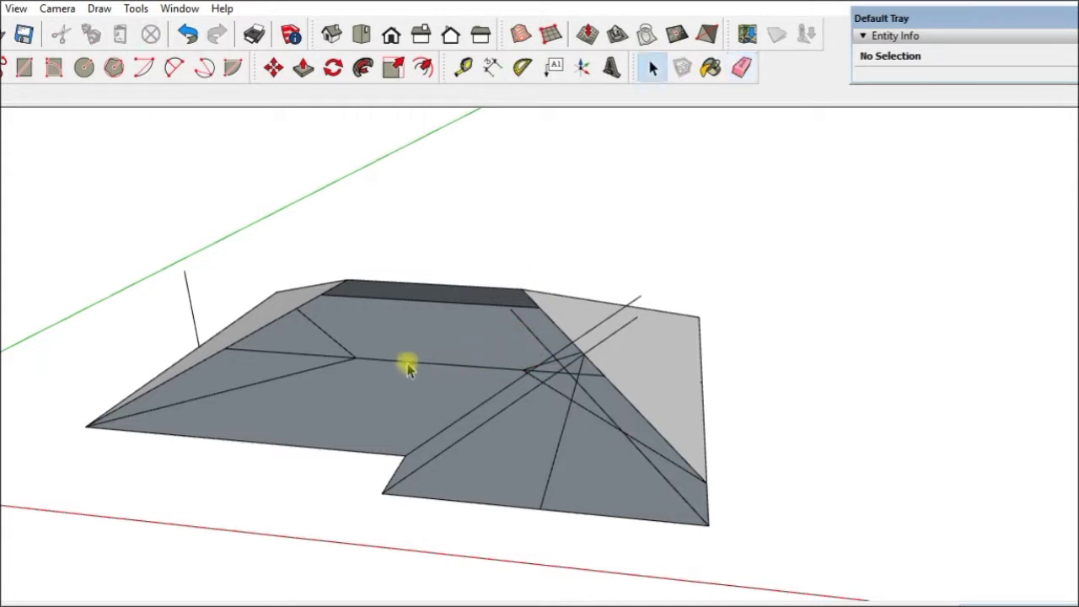
{"action": "left_click", "coordinate": [380, 381]}
{"action": "key", "text": "Delete"}
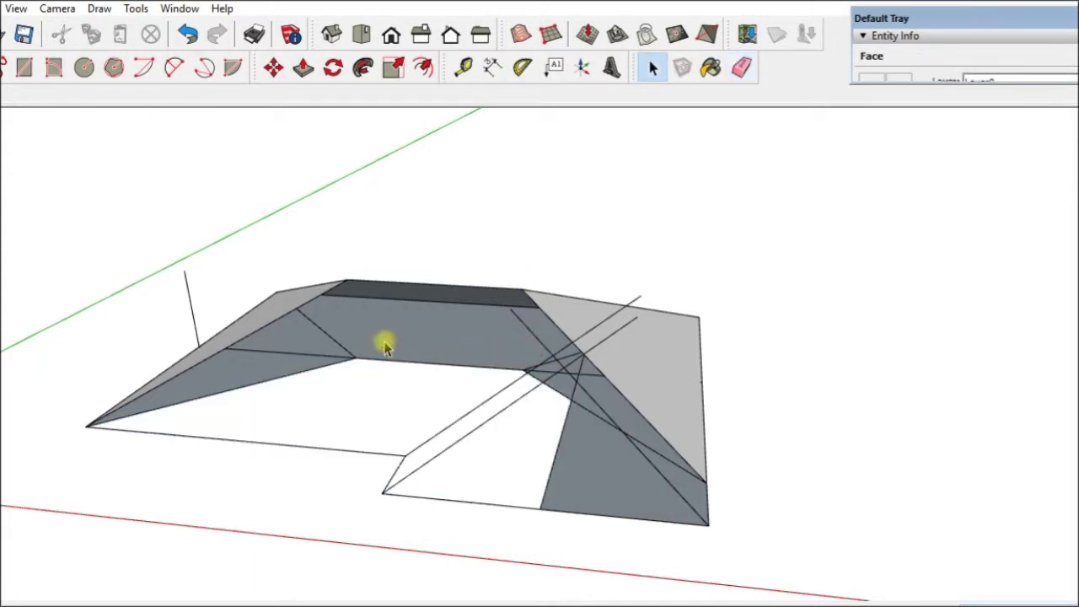
{"action": "left_click", "coordinate": [380, 344]}
{"action": "key", "text": "Delete"}
{"action": "left_click", "coordinate": [295, 350]}
{"action": "key", "text": "Delete"}
{"action": "left_click", "coordinate": [282, 368]}
{"action": "key", "text": "Delete"}
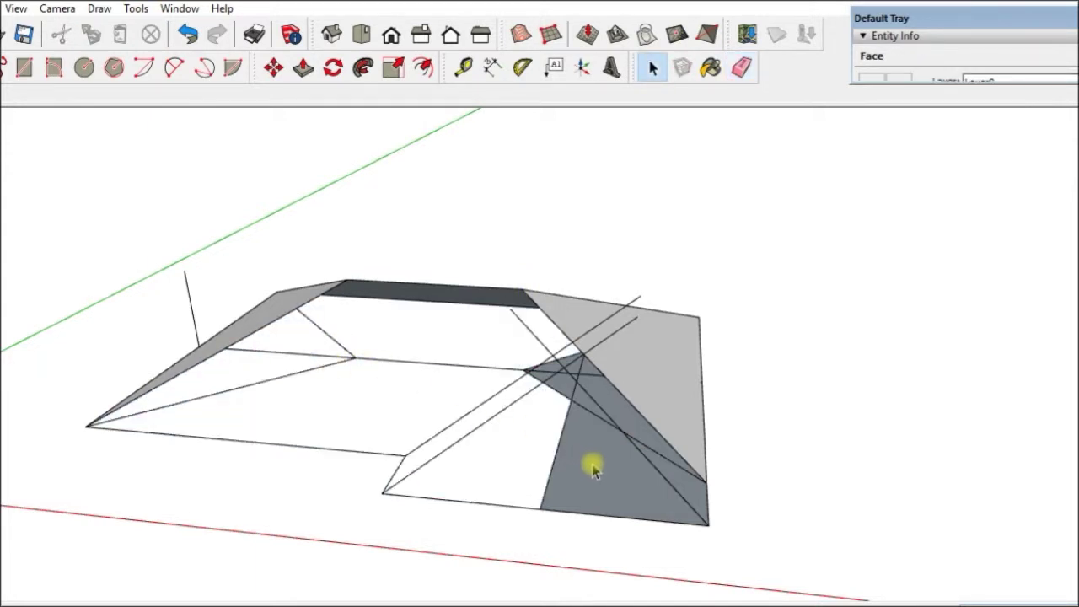
{"action": "left_click", "coordinate": [588, 457]}
{"action": "key", "text": "Delete"}
{"action": "left_click", "coordinate": [611, 409]}
{"action": "key", "text": "Delete"}
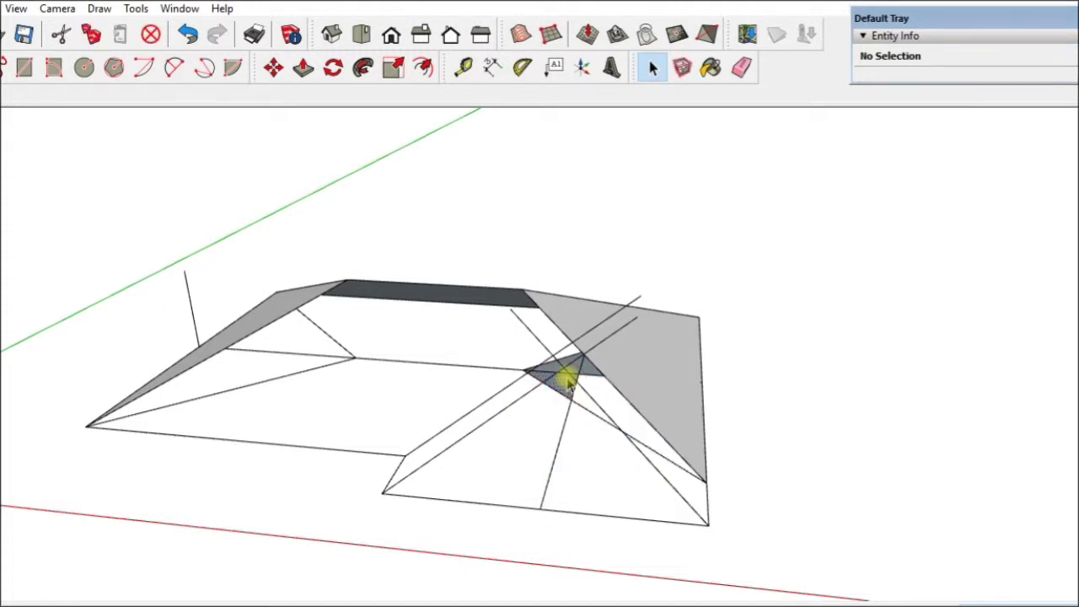
{"action": "key", "text": "Delete"}
- Draw the wing's ridge from the valley line's crossing with the main hip to the point where the wing's two front hips meet
{"action": "mouse_move", "coordinate": [506, 441]}
{"action": "middle_mouse_down"}
{"action": "mouse_move", "coordinate": [525, 380]}
{"action": "mouse_move", "coordinate": [582, 345]}
{"action": "mouse_move", "coordinate": [627, 382]}
{"action": "mouse_move", "coordinate": [600, 463]}
{"action": "middle_mouse_up"}
{"action": "key", "text": "l"}
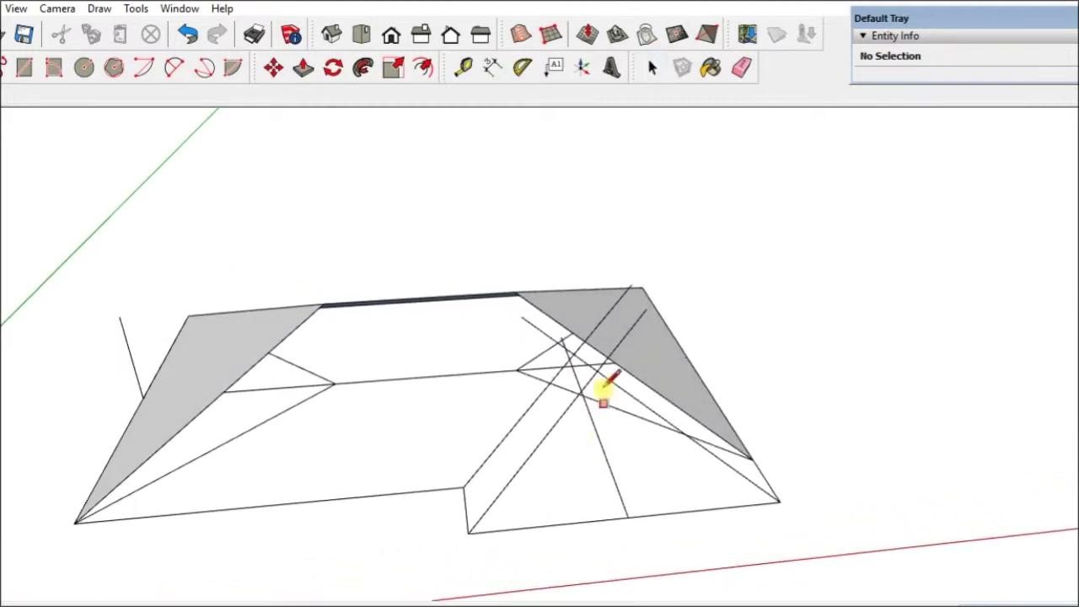
{"action": "mouse_move", "coordinate": [581, 358]}
{"action": "middle_mouse_down"}
{"action": "mouse_move", "coordinate": [513, 447]}
{"action": "mouse_move", "coordinate": [498, 491]}
{"action": "mouse_move", "coordinate": [561, 421]}
{"action": "middle_mouse_up"}
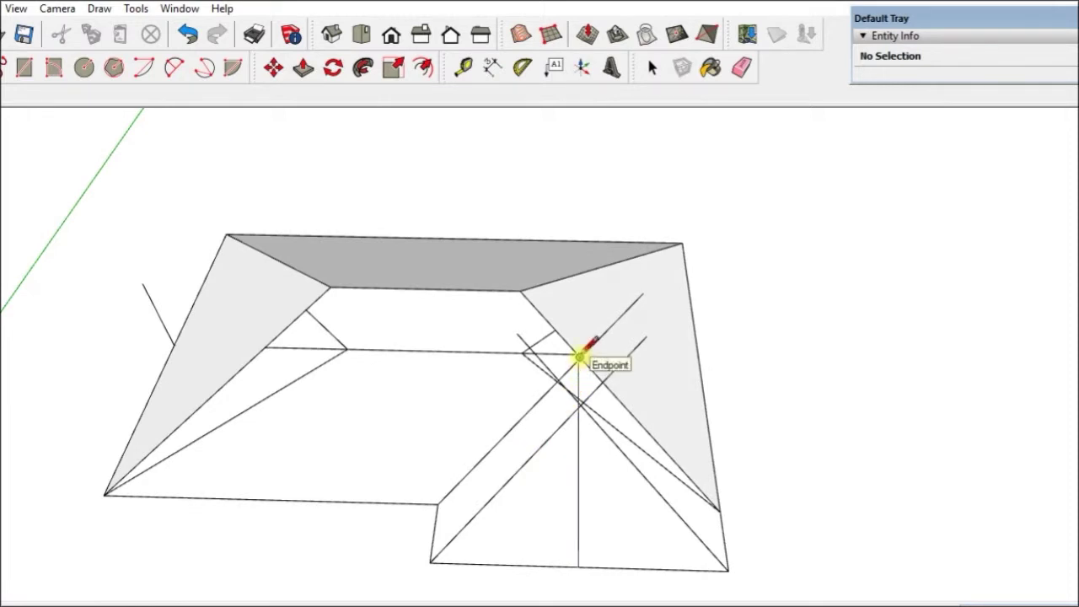
{"action": "mouse_move", "coordinate": [600, 390]}
{"action": "middle_mouse_down"}
{"action": "mouse_move", "coordinate": [457, 373]}
{"action": "mouse_move", "coordinate": [245, 180]}
{"action": "mouse_move", "coordinate": [357, 249]}
{"action": "middle_mouse_up"}
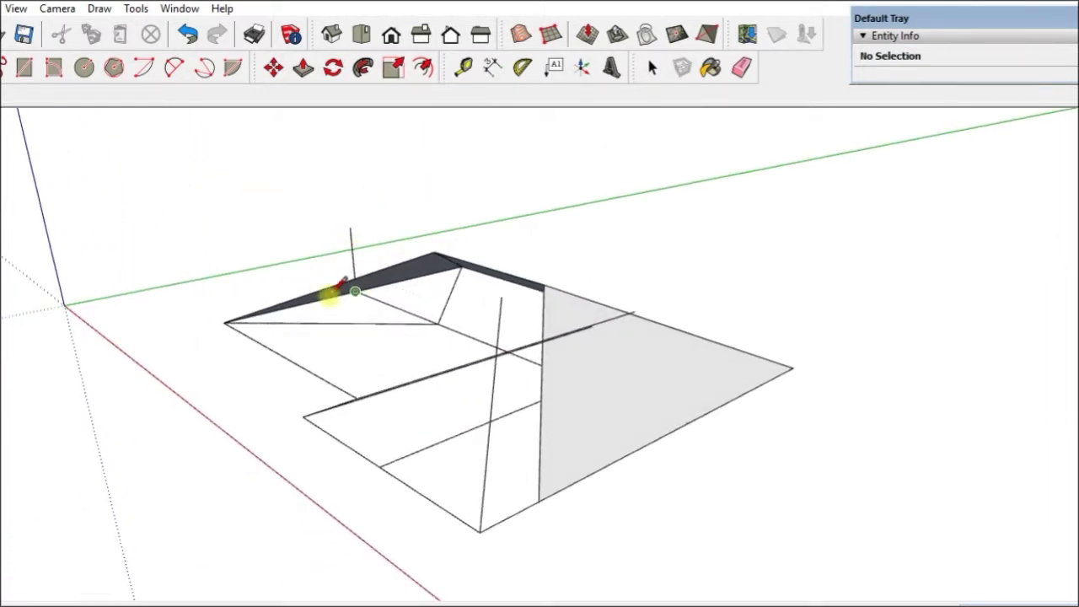
{"action": "mouse_move", "coordinate": [557, 366]}
{"action": "middle_mouse_down"}
{"action": "mouse_move", "coordinate": [481, 429]}
{"action": "mouse_move", "coordinate": [523, 358]}
{"action": "middle_mouse_up"}
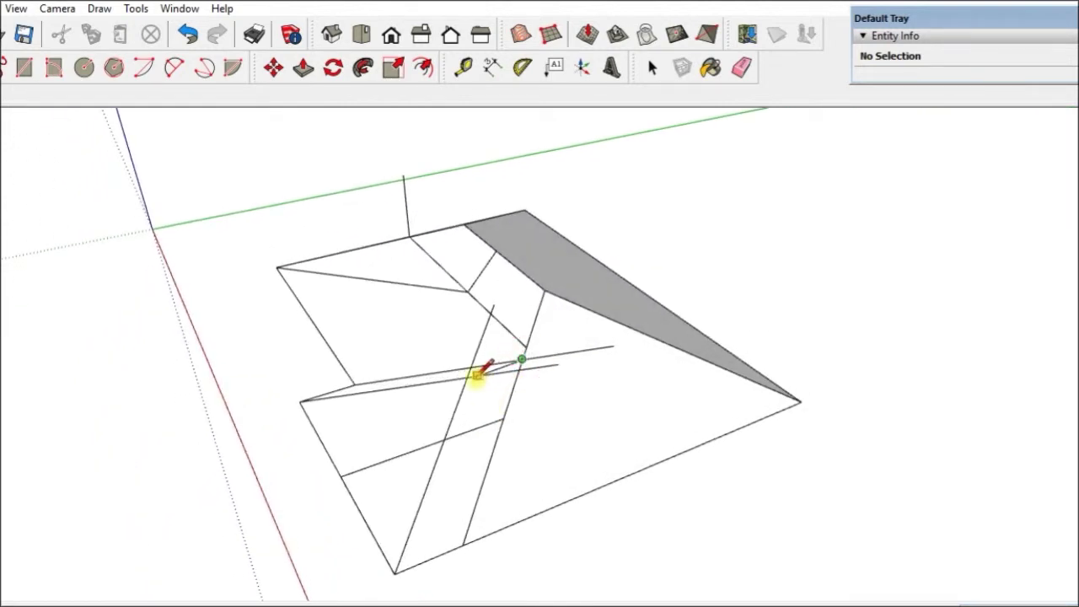
{"action": "left_click", "coordinate": [468, 376]}
- Erase the leftover lower part of the main right hip and the overshooting ends of the valley and wing hip lines
{"action": "mouse_move", "coordinate": [476, 440]}
{"action": "middle_mouse_down"}
{"action": "mouse_move", "coordinate": [804, 430]}
{"action": "mouse_move", "coordinate": [763, 446]}
{"action": "middle_mouse_up"}
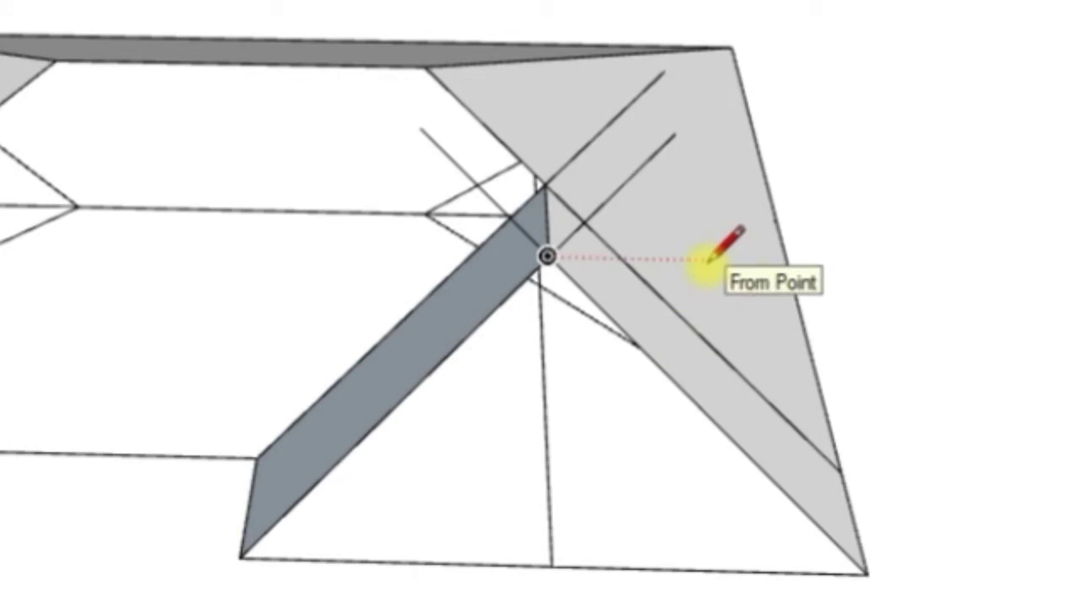
{"action": "key", "text": "e"}
{"action": "left_click_drag", "start_coordinate": [698, 320], "coordinate": [703, 309]}
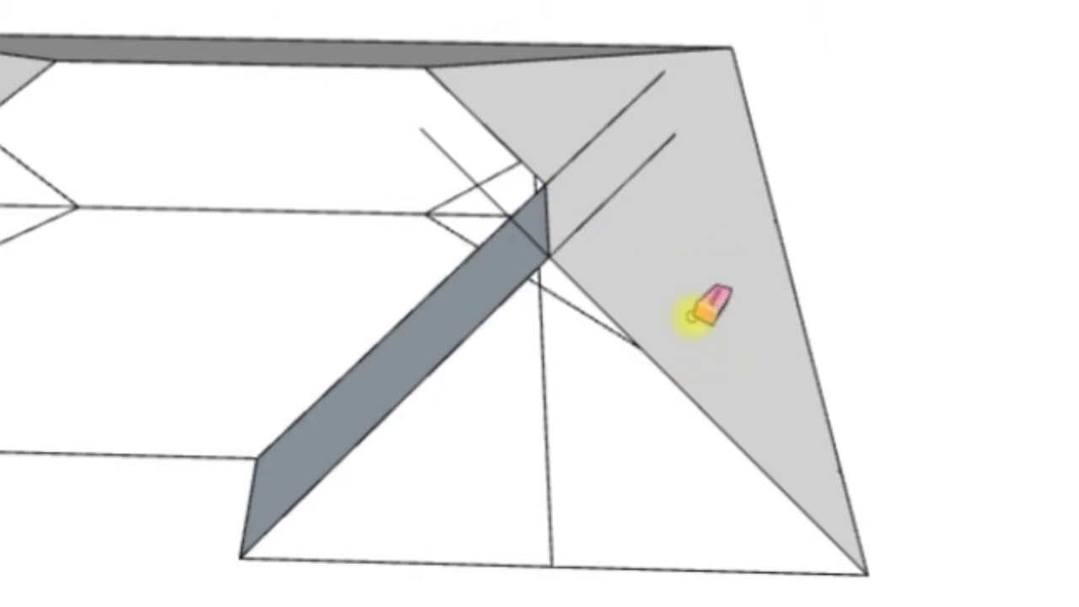
{"action": "left_click", "coordinate": [623, 187]}
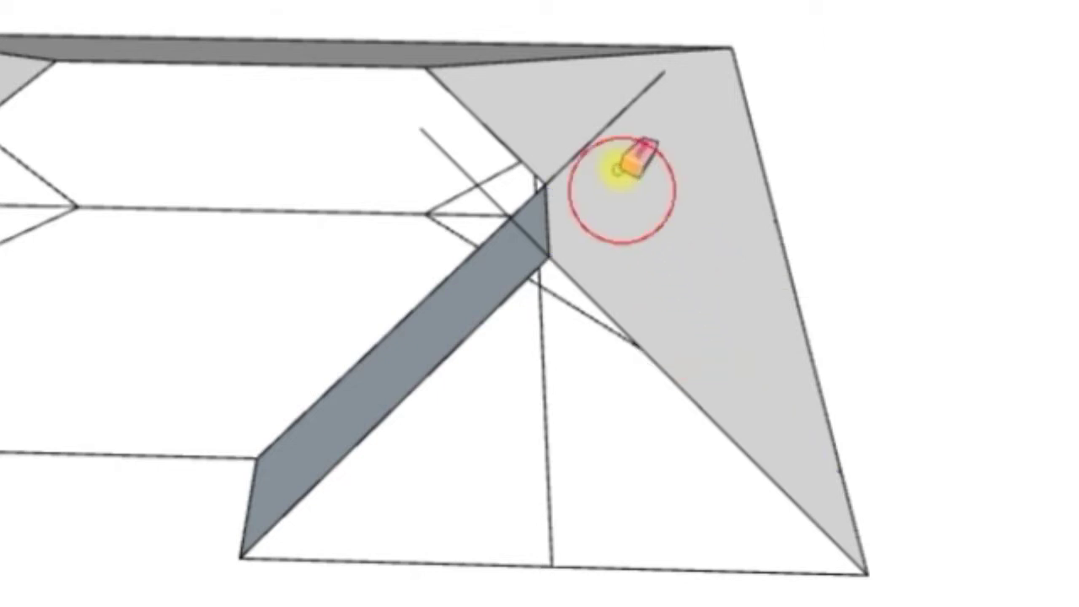
{"action": "left_click", "coordinate": [621, 115]}
{"action": "left_click_drag", "start_coordinate": [447, 168], "coordinate": [446, 158]}
- Retrace the wing's front edge between its two corners to form the triangular front hip face
{"action": "mouse_move", "coordinate": [337, 150]}
{"action": "middle_mouse_down"}
{"action": "mouse_move", "coordinate": [84, 185]}
{"action": "mouse_move", "coordinate": [52, 120]}
{"action": "mouse_move", "coordinate": [289, 24]}
{"action": "mouse_move", "coordinate": [404, 96]}
{"action": "mouse_move", "coordinate": [414, 207]}
{"action": "mouse_move", "coordinate": [447, 217]}
{"action": "middle_mouse_up"}
{"action": "key", "text": "l"}
{"action": "left_click", "coordinate": [309, 598]}
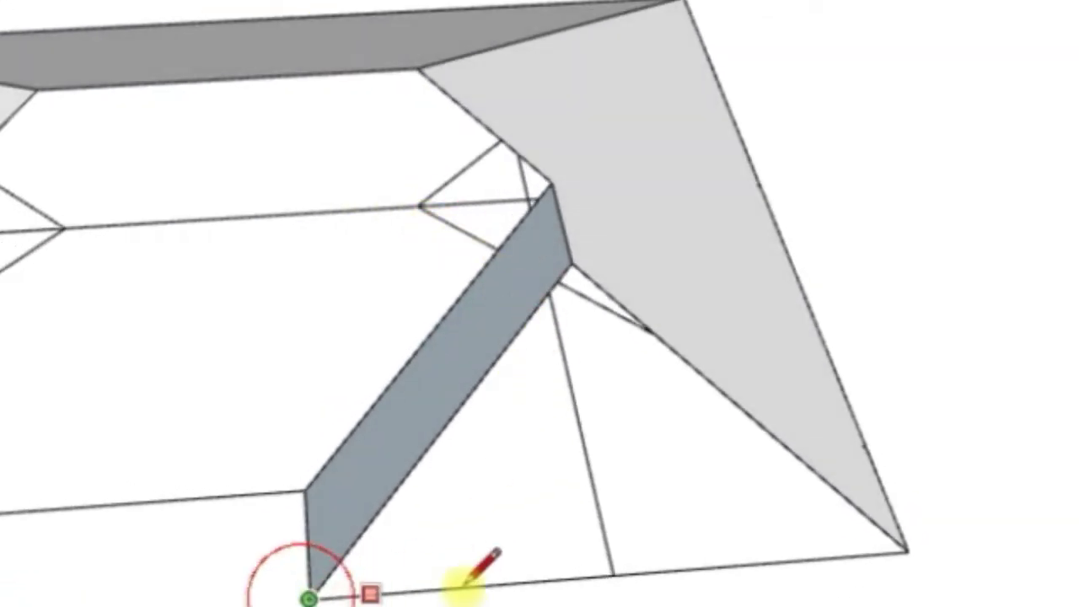
{"action": "left_click", "coordinate": [904, 552]}
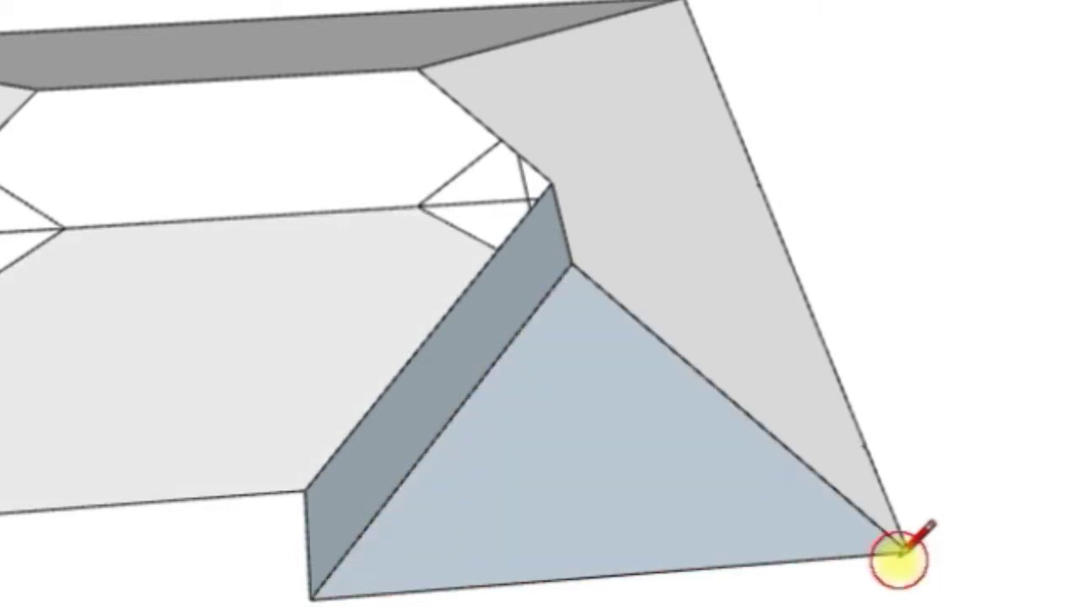
- Delete the flat base face and retrace the main front edge from the left corner to the inner corner to form the sloping face
{"action": "left_click", "coordinate": [162, 375]}
{"action": "key", "text": "Delete"}
{"action": "mouse_move", "coordinate": [127, 378]}
{"action": "middle_mouse_down"}
{"action": "mouse_move", "coordinate": [281, 126]}
{"action": "mouse_move", "coordinate": [520, 113]}
{"action": "mouse_move", "coordinate": [534, 354]}
{"action": "mouse_move", "coordinate": [534, 186]}
{"action": "mouse_move", "coordinate": [554, 74]}
{"action": "mouse_move", "coordinate": [522, 49]}
{"action": "middle_mouse_up"}
{"action": "key", "text": "l"}
{"action": "left_click", "coordinate": [18, 460]}
{"action": "left_click", "coordinate": [646, 154]}
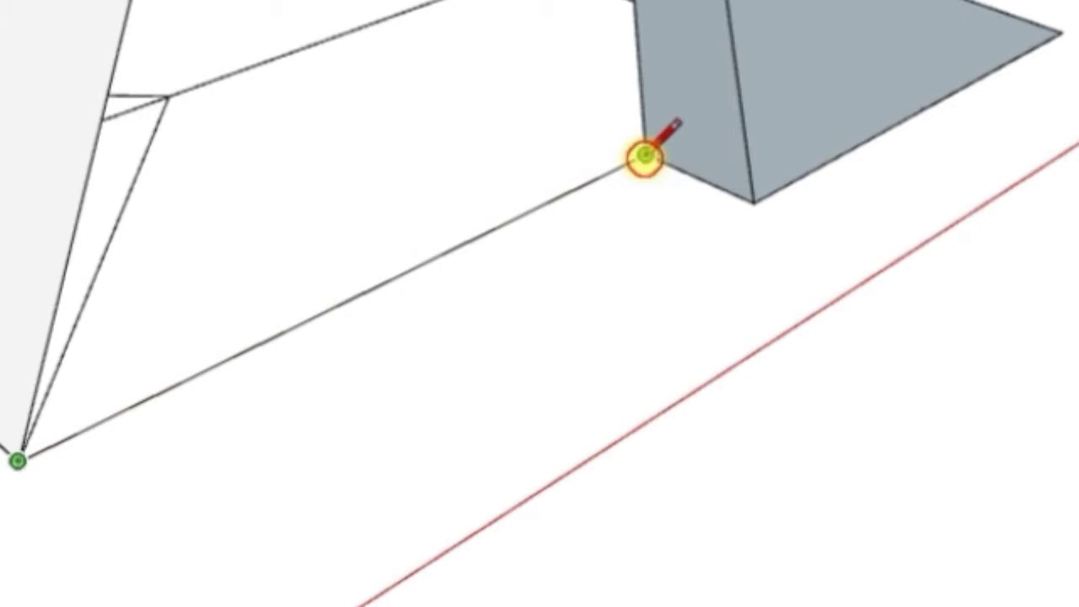
{"action": "scroll", "coordinate": [190, 375], "scroll_direction": "down", "scroll_amount": 6}
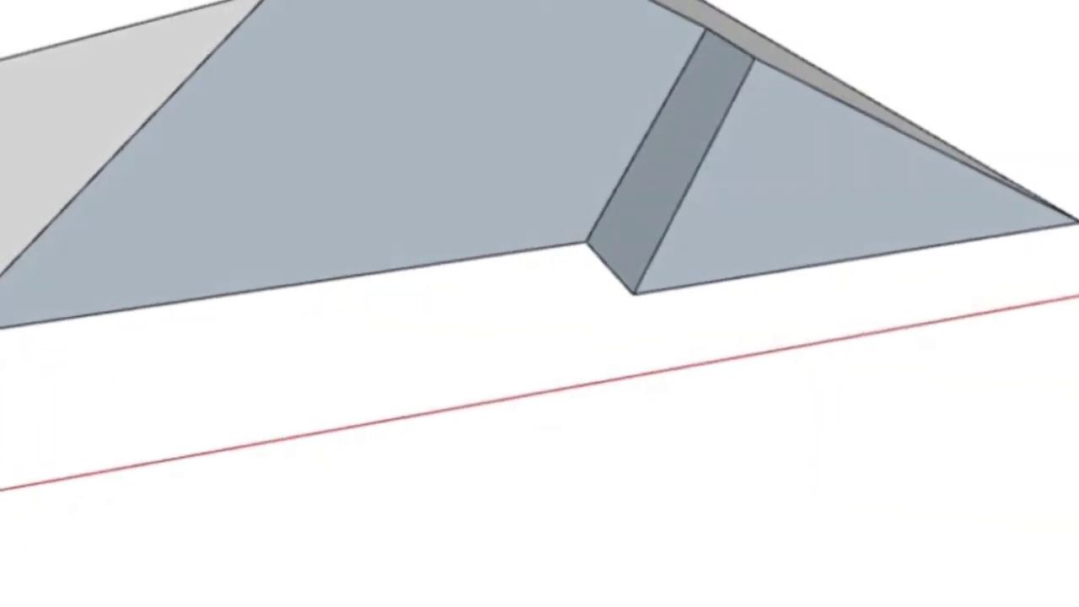
- Retrace the roof's two side eave edges between their corners from underneath
{"action": "key", "text": "e"}
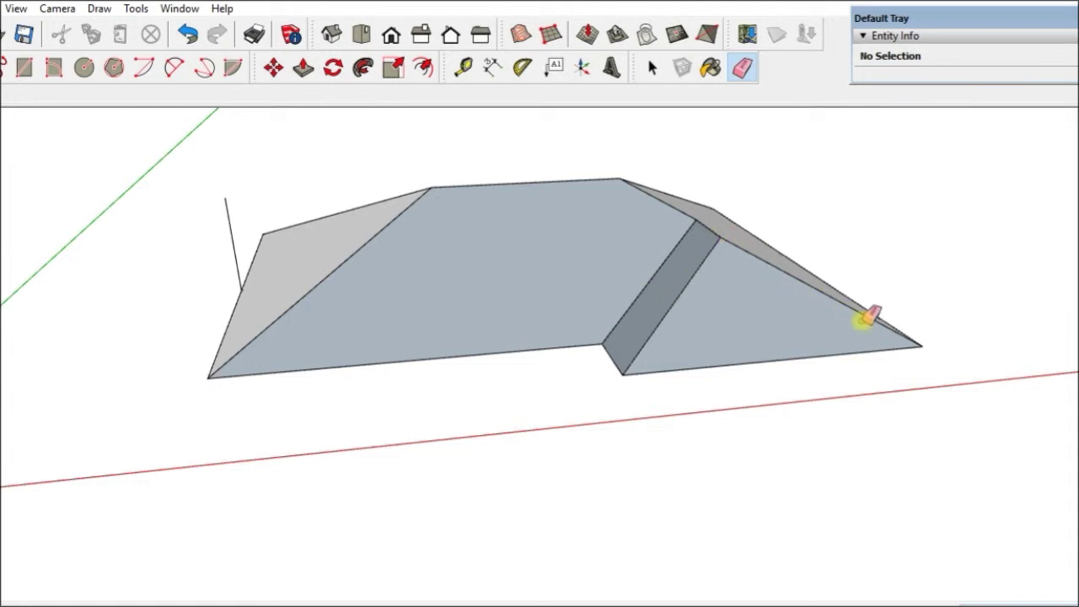
{"action": "middle_click_drag", "start_coordinate": [800, 347], "coordinate": [753, 230]}
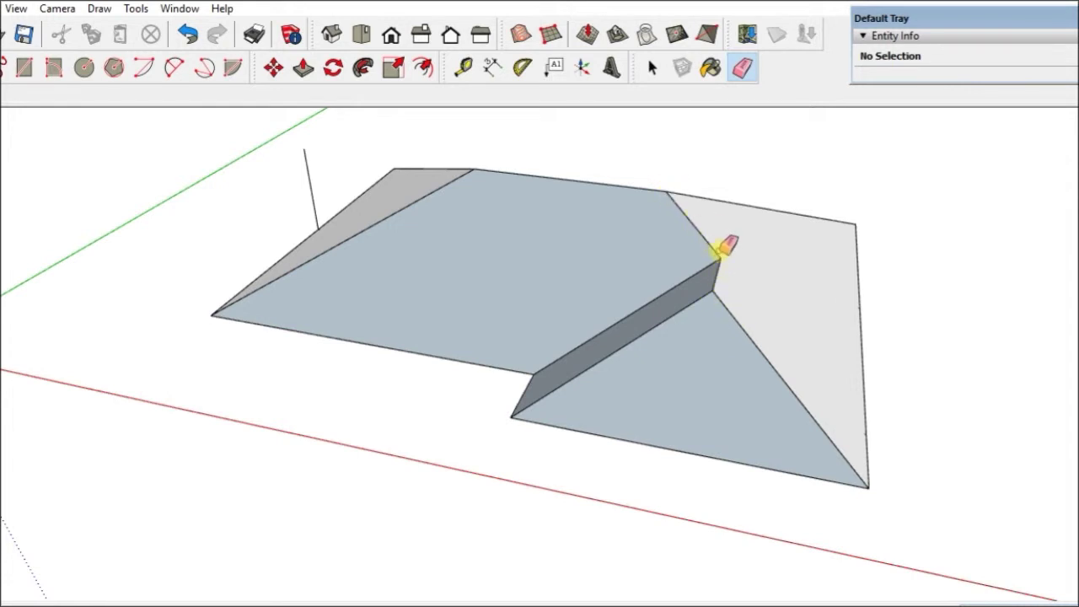
{"action": "middle_click_drag", "start_coordinate": [421, 393], "coordinate": [552, 302]}
{"action": "key", "text": "l"}
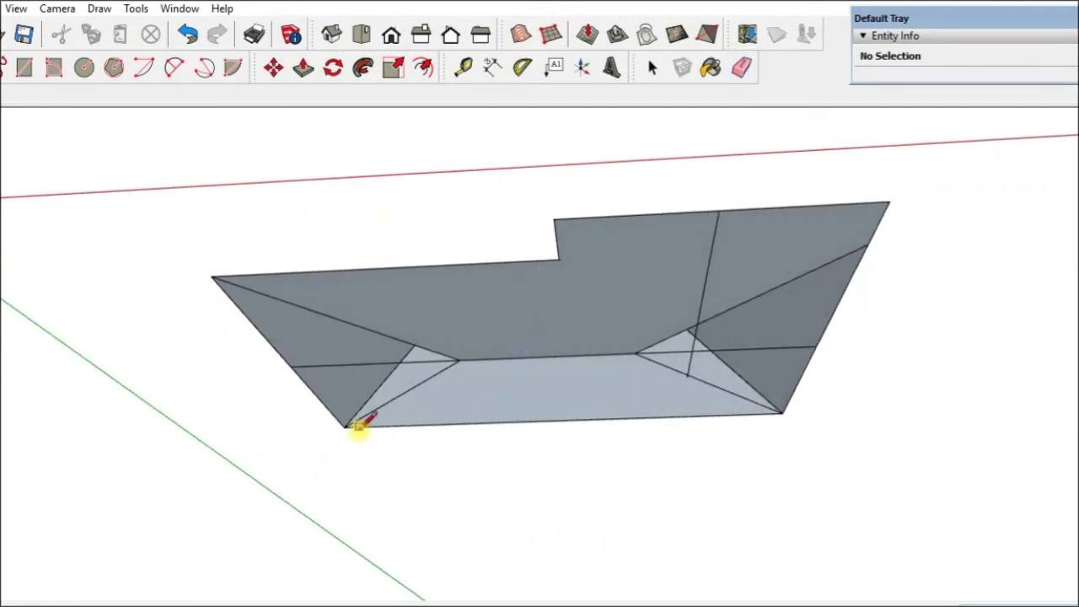
{"action": "left_click", "coordinate": [782, 413]}
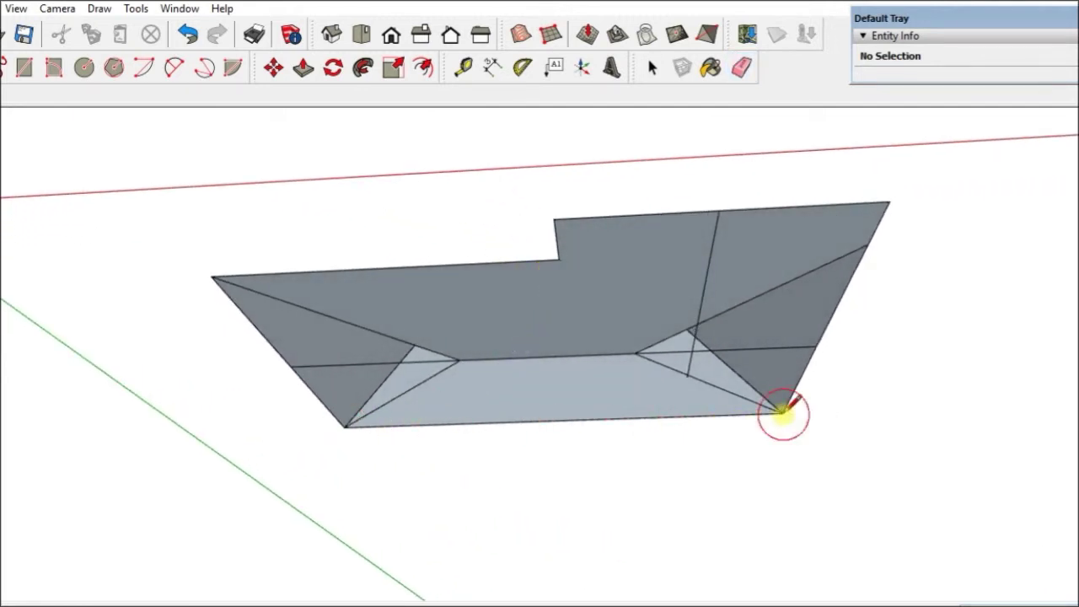
{"action": "left_click", "coordinate": [883, 204]}
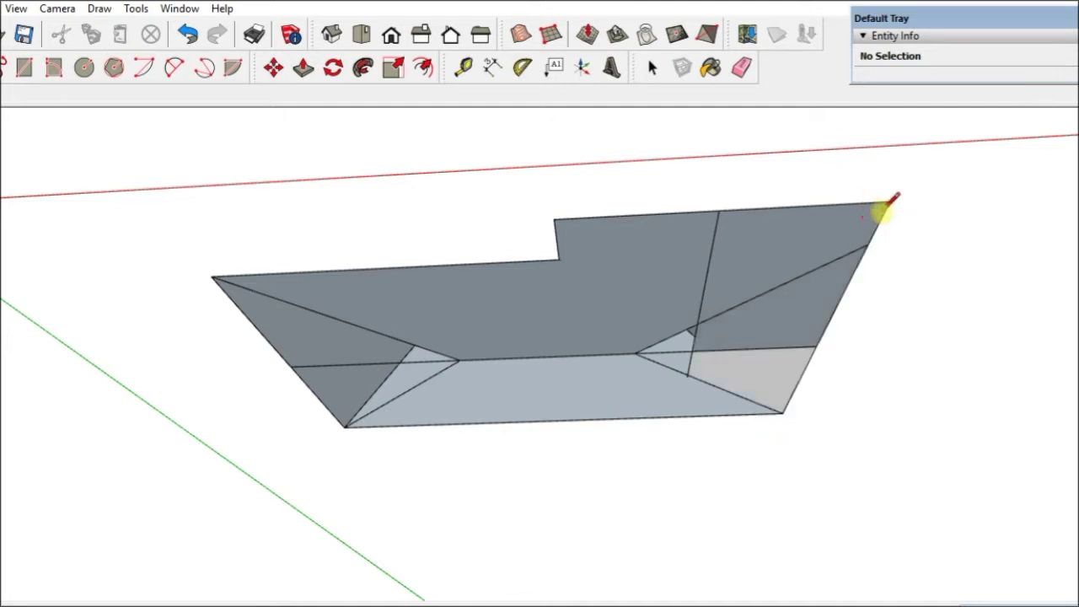
{"action": "mouse_move", "coordinate": [669, 381]}
{"action": "middle_mouse_down"}
{"action": "mouse_move", "coordinate": [578, 306]}
{"action": "mouse_move", "coordinate": [469, 264]}
{"action": "mouse_move", "coordinate": [544, 177]}
{"action": "mouse_move", "coordinate": [739, 265]}
{"action": "mouse_move", "coordinate": [819, 366]}
{"action": "middle_mouse_up"}
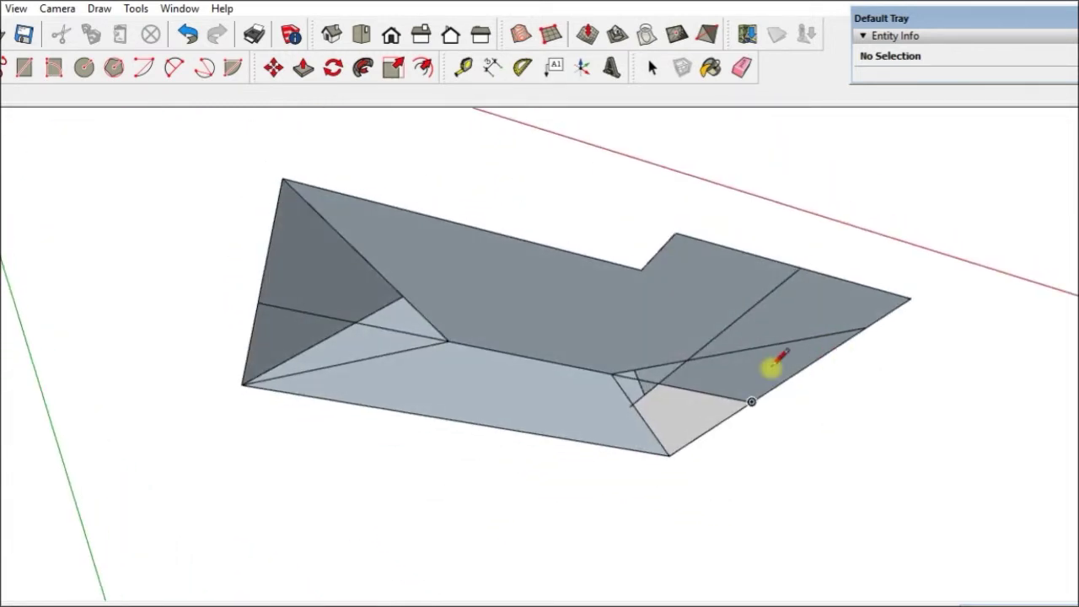
{"action": "left_click", "coordinate": [242, 383]}
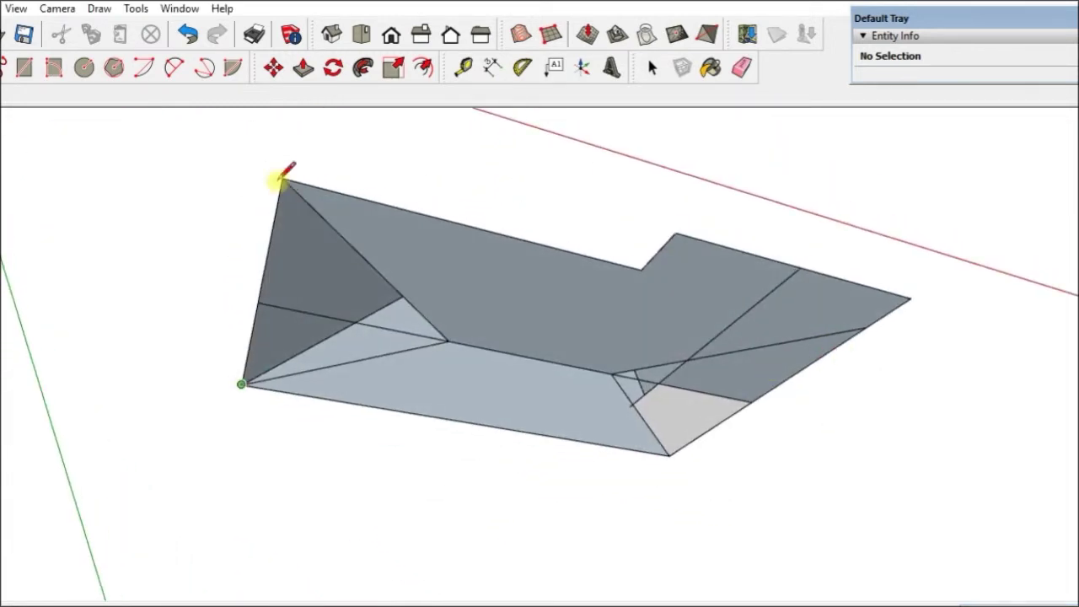
{"action": "left_click", "coordinate": [282, 180]}
- Erase the leftover construction lines and flat base pieces under the end of the roof opposite the wing
{"action": "key", "text": "e"}
{"action": "mouse_move", "coordinate": [402, 275]}
{"action": "left_mouse_down"}
{"action": "mouse_move", "coordinate": [421, 345]}
{"action": "mouse_move", "coordinate": [493, 346]}
{"action": "left_mouse_up"}
{"action": "left_click", "coordinate": [429, 321]}
{"action": "left_click", "coordinate": [381, 357]}
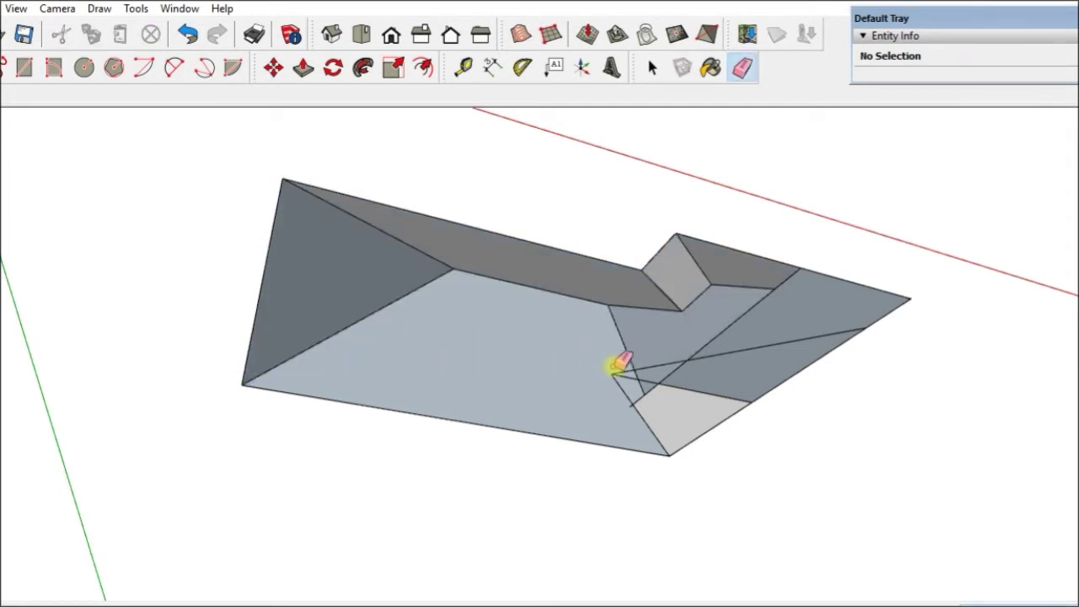
- Erase the remaining construction lines and flat base pieces under the wing end of the roof
{"action": "mouse_move", "coordinate": [517, 368]}
{"action": "middle_mouse_down"}
{"action": "mouse_move", "coordinate": [489, 431]}
{"action": "mouse_move", "coordinate": [523, 405]}
{"action": "mouse_move", "coordinate": [638, 390]}
{"action": "middle_mouse_up"}
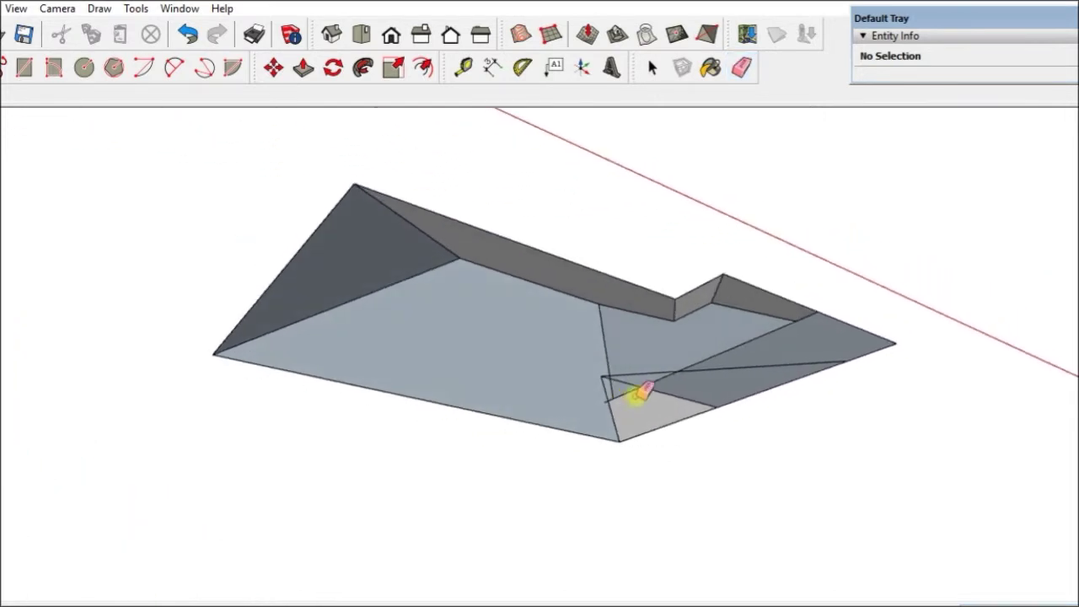
{"action": "left_click_drag", "start_coordinate": [681, 368], "coordinate": [650, 385]}
{"action": "left_click", "coordinate": [638, 380]}
{"action": "left_click", "coordinate": [631, 380]}
{"action": "left_click", "coordinate": [607, 386]}
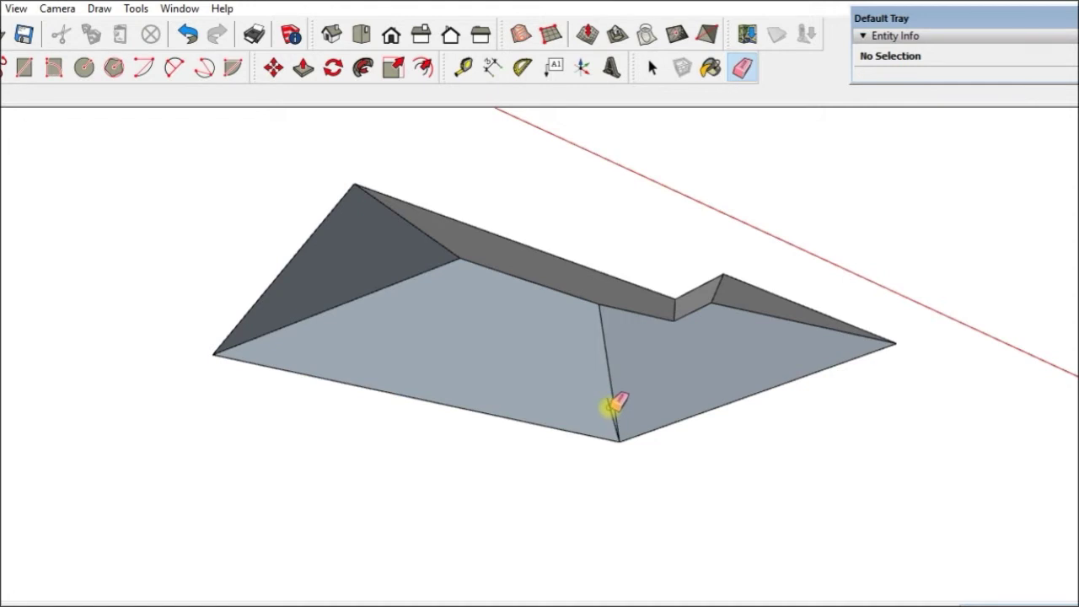
- Retrace the back eave edge between its two corners to close the L-shaped underside with a face
{"action": "mouse_move", "coordinate": [578, 390]}
{"action": "middle_mouse_down"}
{"action": "mouse_move", "coordinate": [547, 489]}
{"action": "mouse_move", "coordinate": [505, 320]}
{"action": "mouse_move", "coordinate": [481, 345]}
{"action": "mouse_move", "coordinate": [488, 352]}
{"action": "middle_mouse_up"}
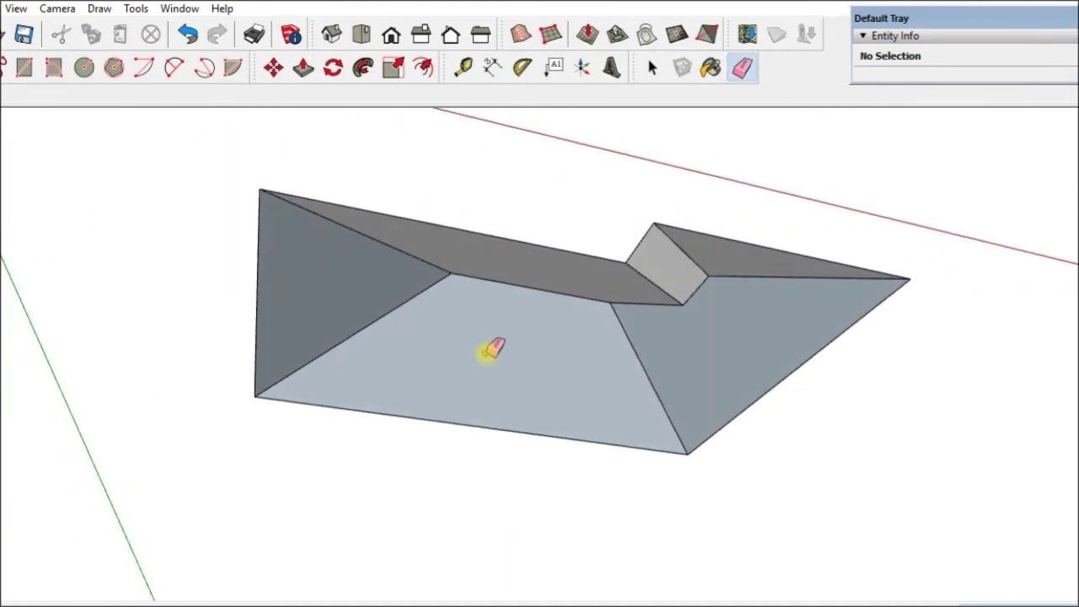
{"action": "left_click", "coordinate": [255, 396]}
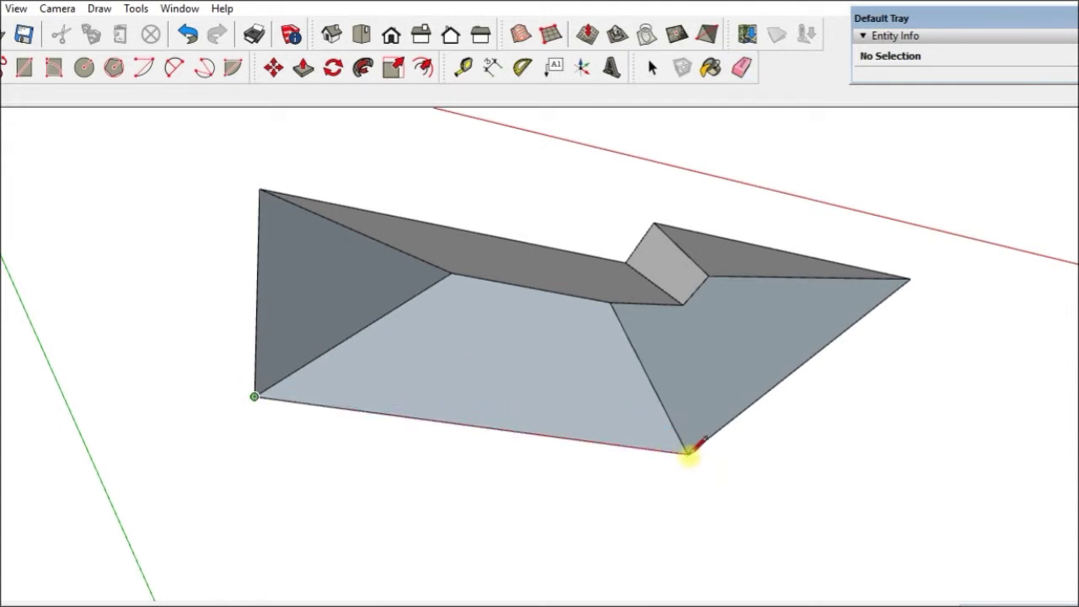
{"action": "left_click", "coordinate": [687, 453]}
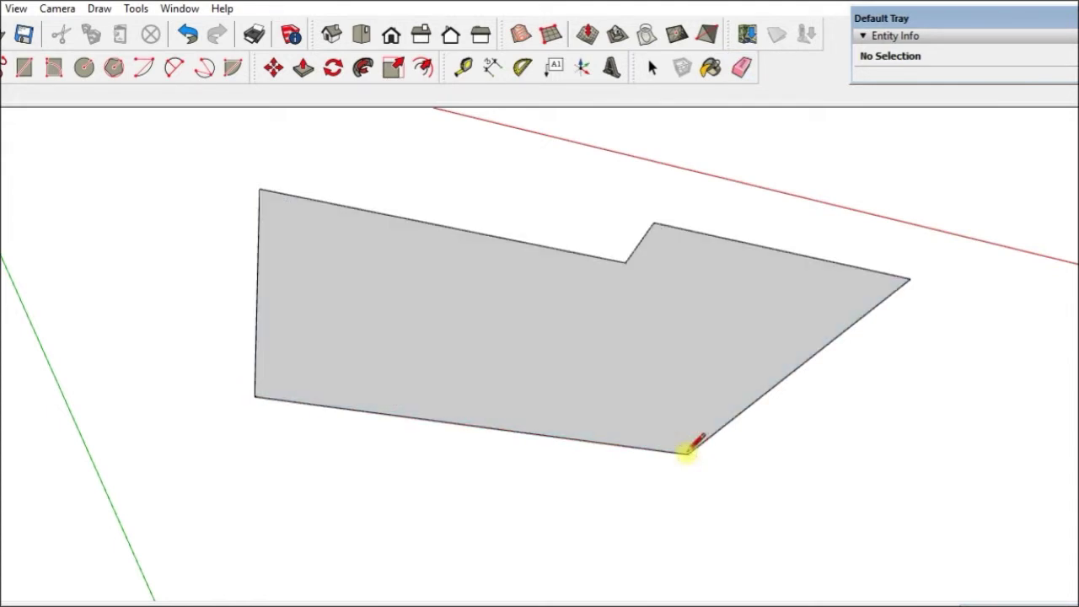
- Extrude the L-shaped underside face a short distance downward to give the roof a fascia band
{"action": "key", "text": "p"}
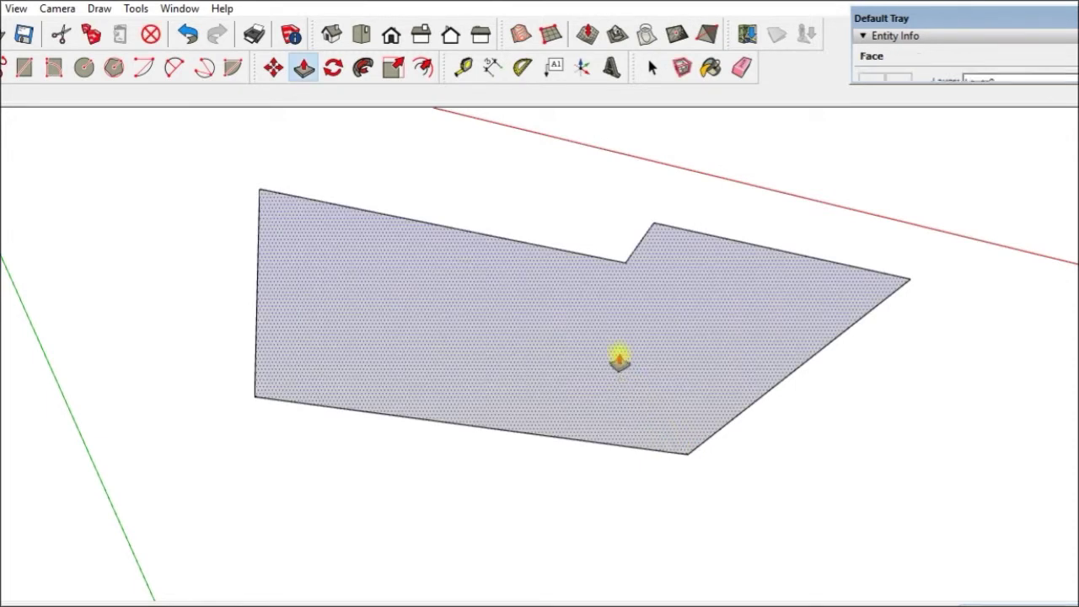
{"action": "left_click_drag", "start_coordinate": [619, 359], "coordinate": [618, 370]}
{"action": "middle_click_drag", "start_coordinate": [618, 370], "coordinate": [518, 468]}
- Select the whole roof with its fascia and make it a group
{"action": "key", "text": "space"}
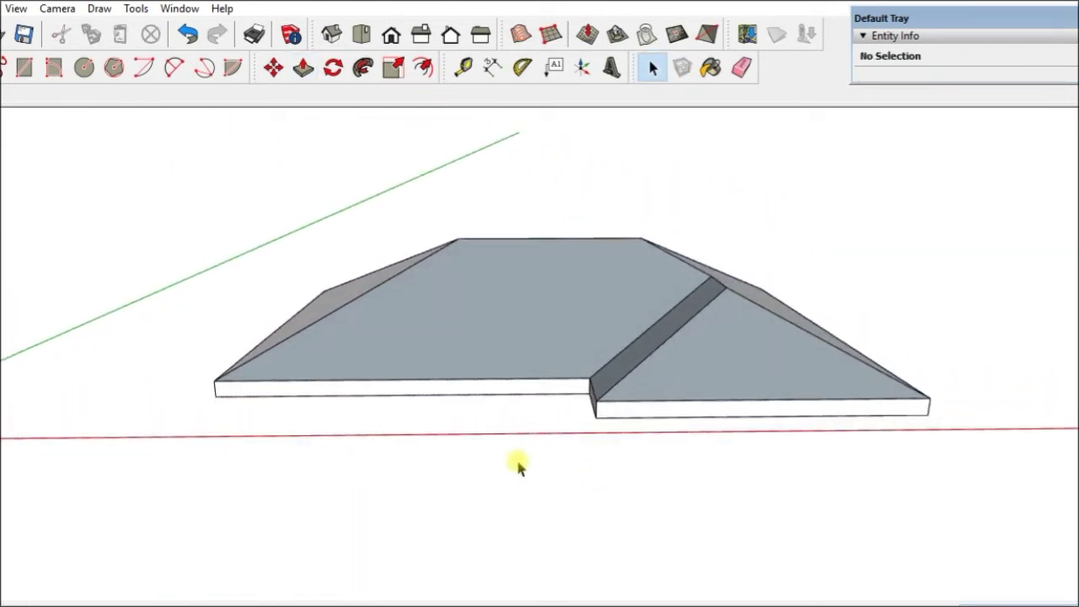
{"action": "left_click_drag", "start_coordinate": [162, 185], "coordinate": [994, 546]}
{"action": "right_click", "coordinate": [789, 377]}
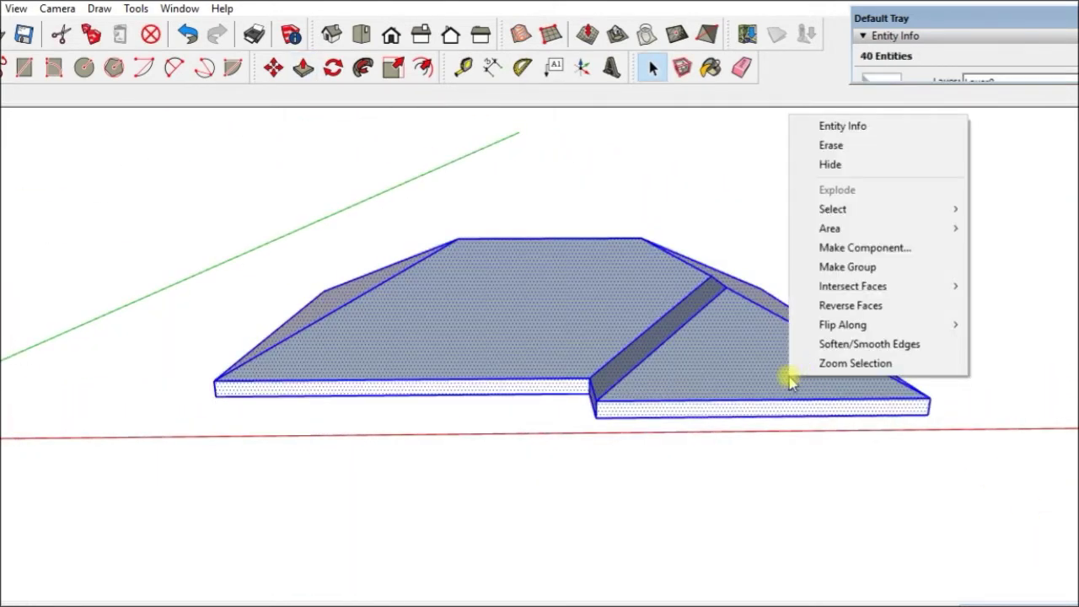
{"action": "left_click", "coordinate": [849, 266]}
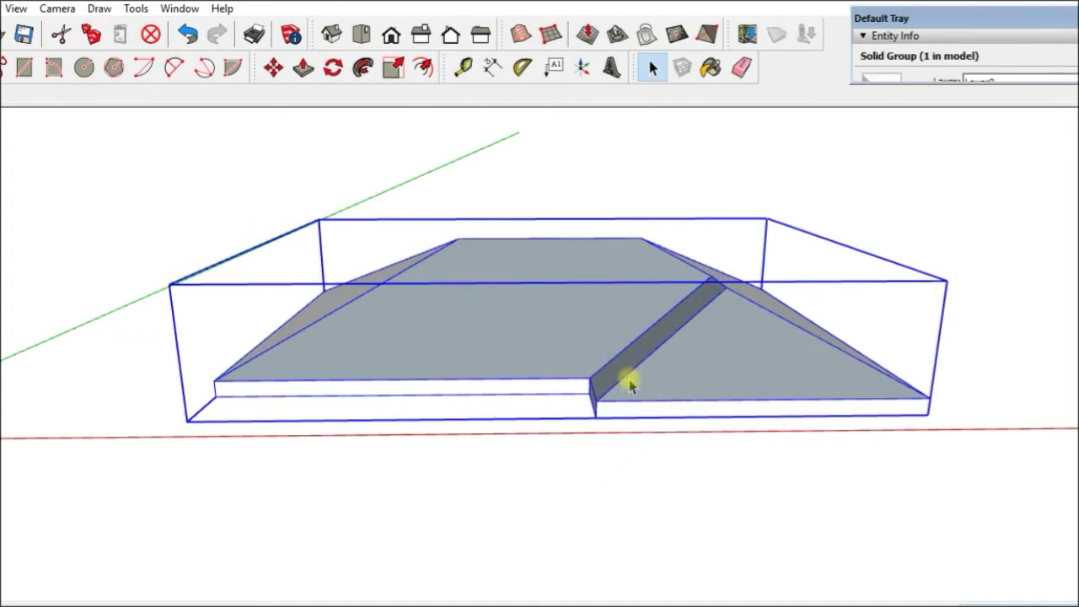
- Open the roof group for editing and push the wing's front fascia face slightly inward beneath the roof edge
{"action": "scroll", "coordinate": [627, 382], "scroll_direction": "up", "scroll_amount": 3}
{"action": "scroll", "coordinate": [741, 380], "scroll_direction": "up", "scroll_amount": 3}
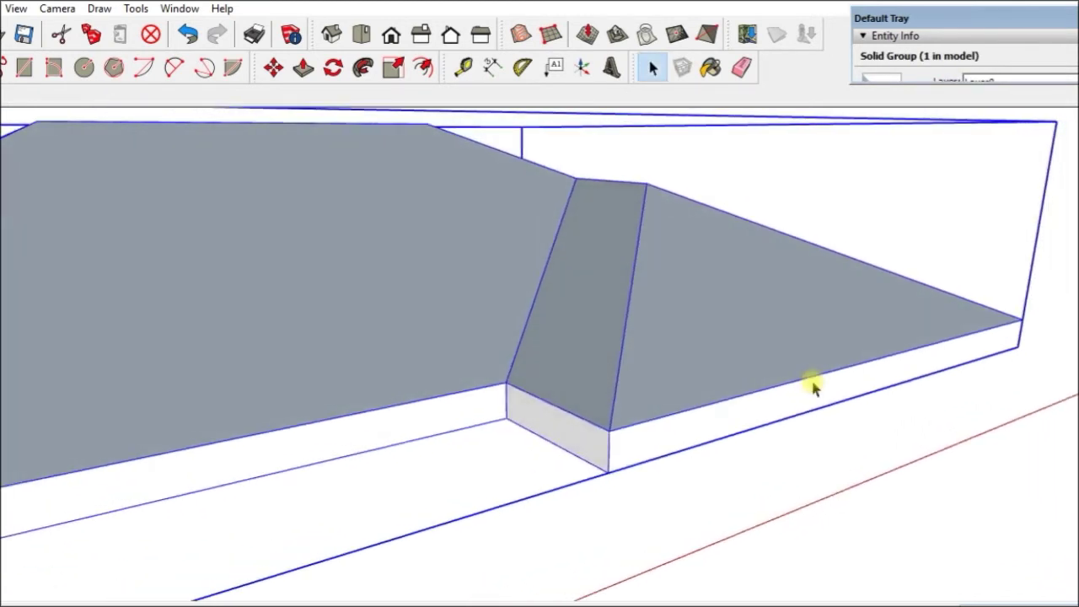
{"action": "key", "text": "p"}
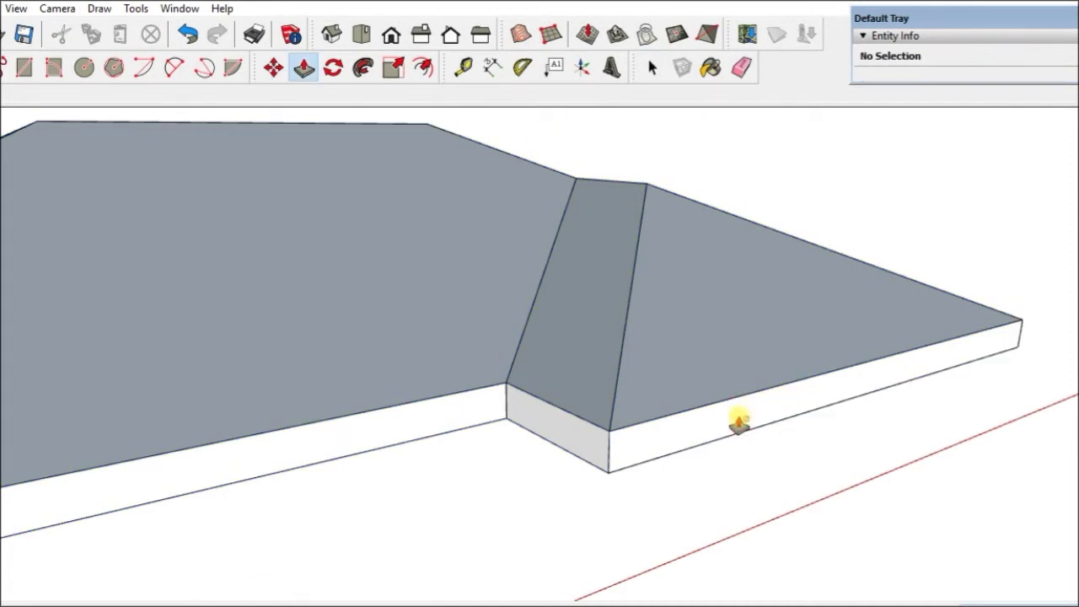
{"action": "key", "text": "space"}
{"action": "double_click", "coordinate": [731, 424]}
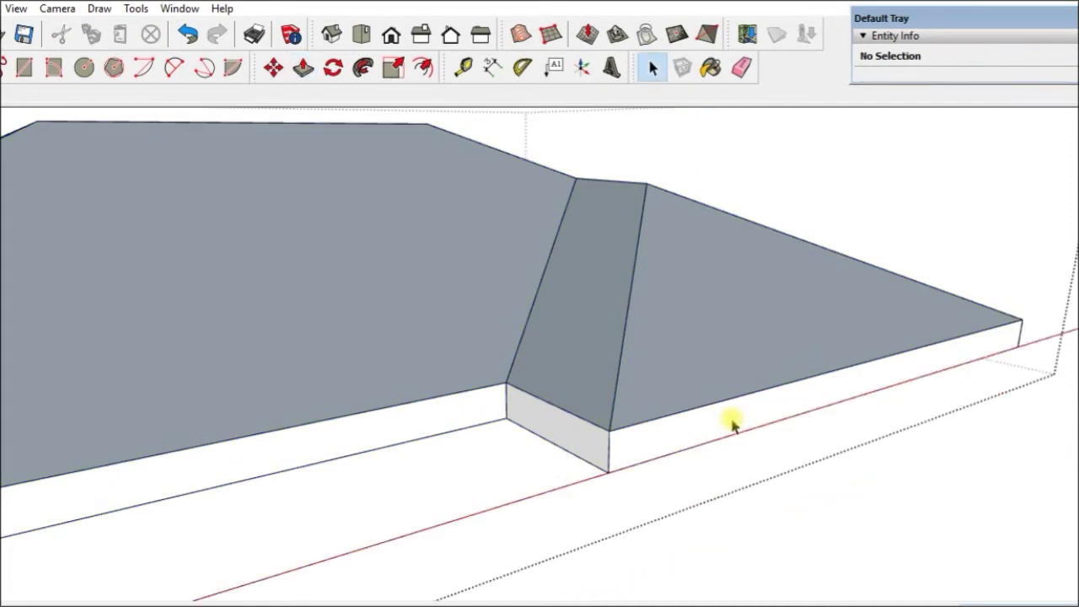
{"action": "left_click", "coordinate": [735, 424]}
{"action": "key", "text": "p"}
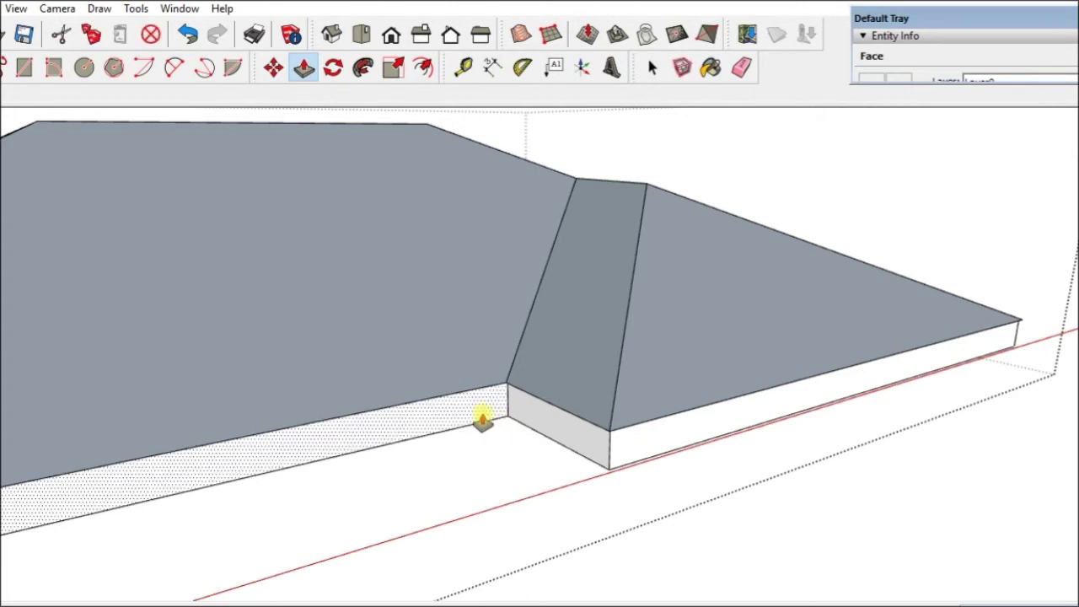
- Push the fascia faces on the remaining sides of the roof inward by the same small amount
{"action": "middle_click_drag", "start_coordinate": [374, 475], "coordinate": [1068, 373]}
{"action": "double_click", "coordinate": [643, 517]}
{"action": "middle_click_drag", "start_coordinate": [521, 508], "coordinate": [595, 460]}
{"action": "scroll", "coordinate": [505, 472], "scroll_direction": "down", "scroll_amount": 3}
{"action": "middle_click_drag", "start_coordinate": [444, 479], "coordinate": [952, 504]}
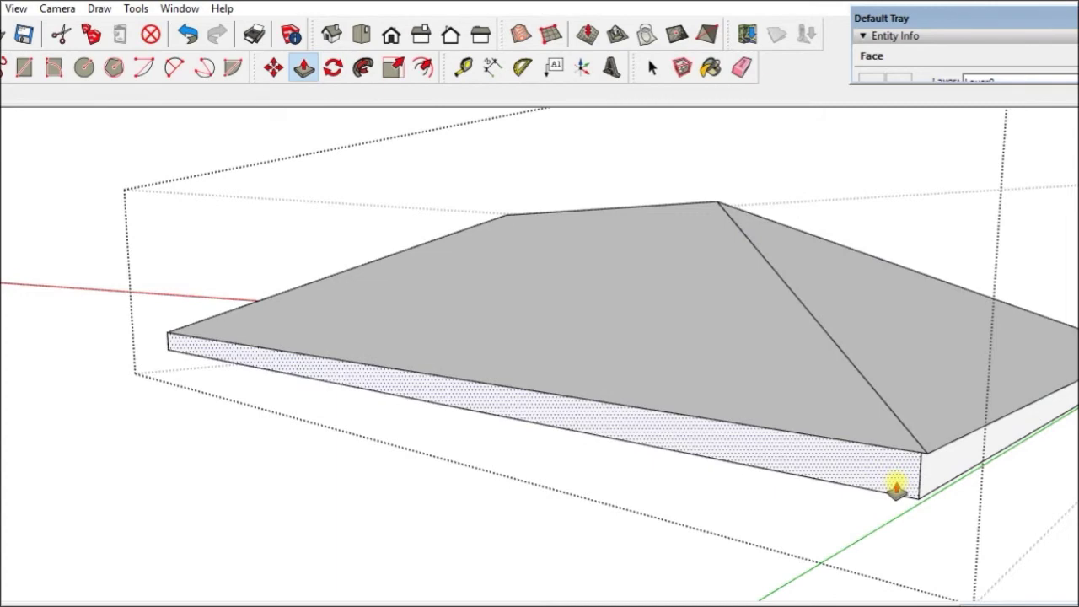
{"action": "scroll", "coordinate": [477, 405], "scroll_direction": "up", "scroll_amount": 3}
{"action": "middle_click_drag", "start_coordinate": [477, 404], "coordinate": [484, 488]}
{"action": "scroll", "coordinate": [727, 502], "scroll_direction": "down", "scroll_amount": 3}
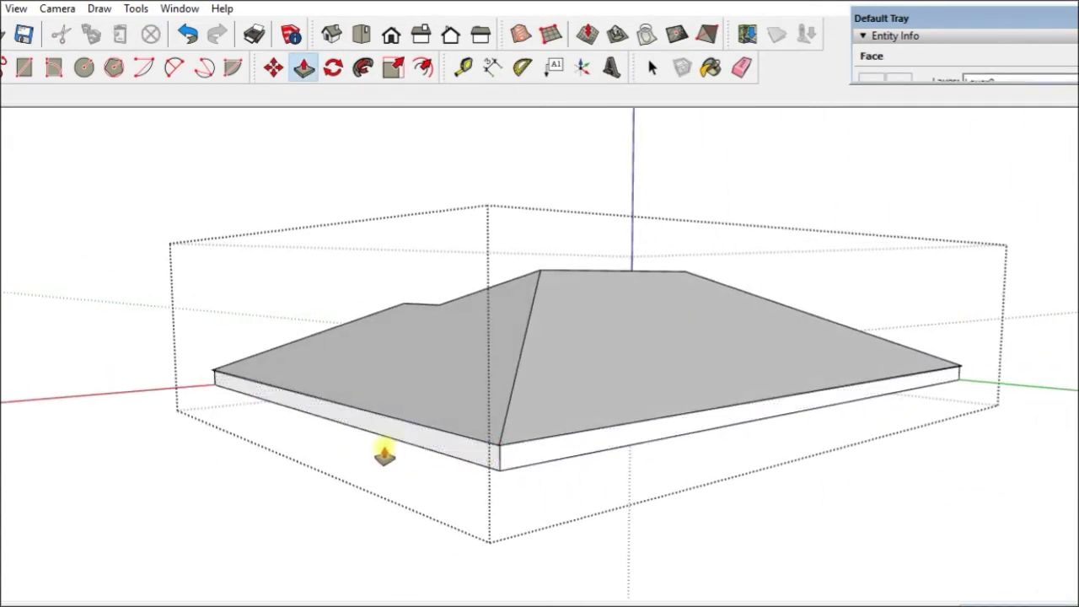
{"action": "middle_click_drag", "start_coordinate": [287, 362], "coordinate": [761, 446]}
{"action": "middle_click_drag", "start_coordinate": [581, 424], "coordinate": [715, 498]}
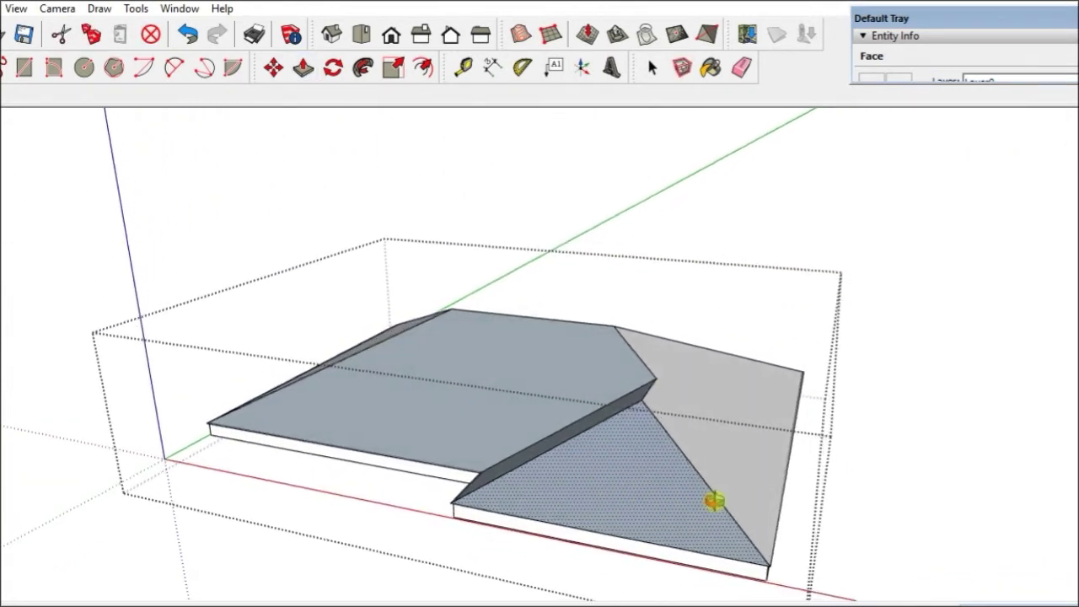
- Show the Roofing materials collection and pick Roofing Shingles Multi
{"action": "left_click_drag", "start_coordinate": [1067, 83], "coordinate": [1070, 413]}
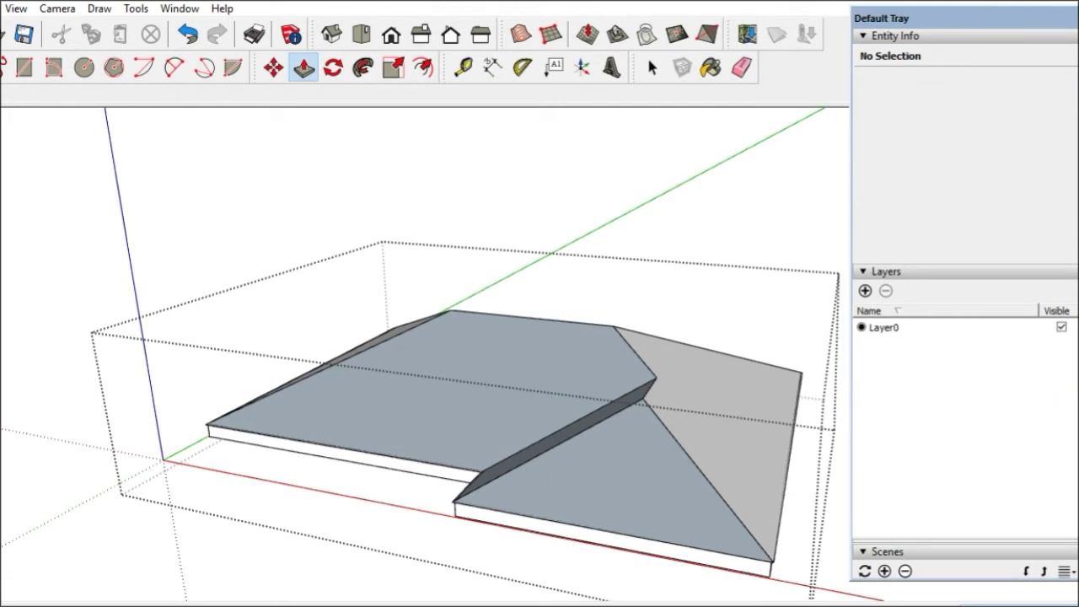
{"action": "scroll", "coordinate": [996, 341], "scroll_direction": "down", "scroll_amount": 10}
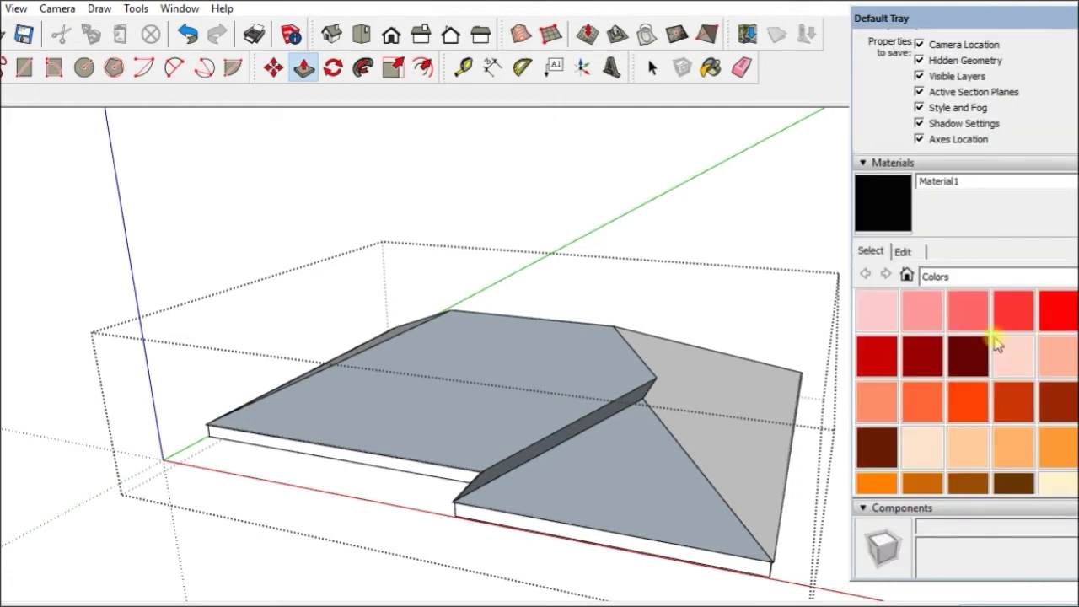
{"action": "left_click", "coordinate": [1073, 275]}
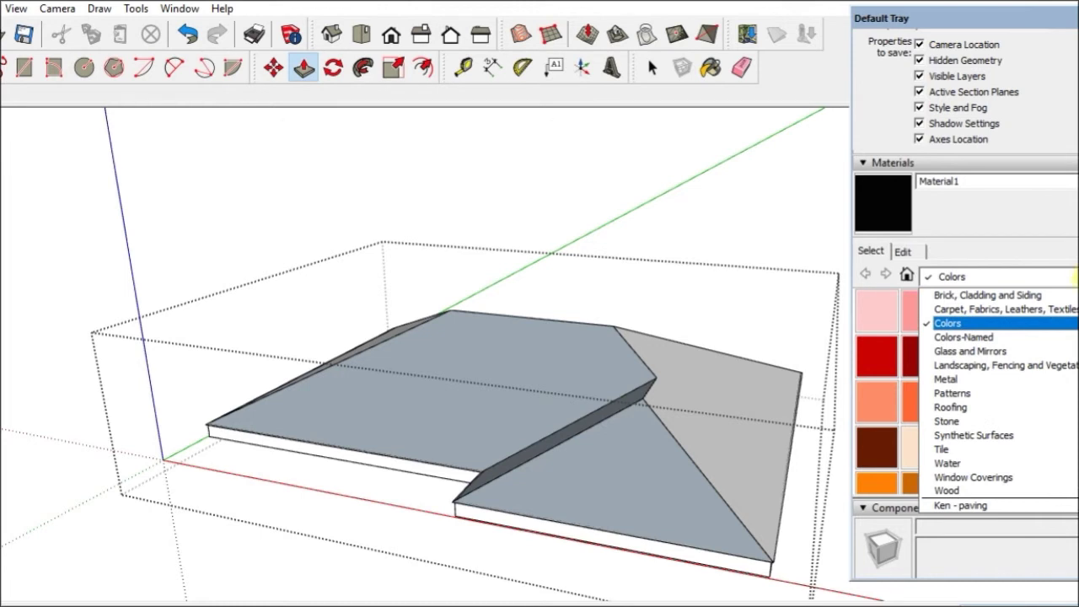
{"action": "left_click", "coordinate": [977, 410]}
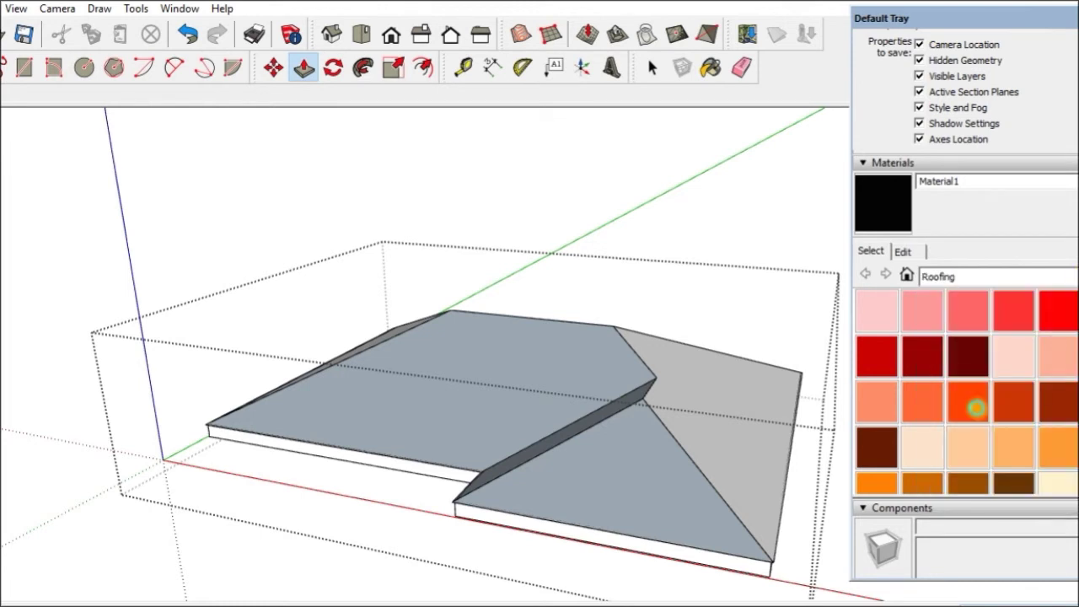
{"action": "left_click", "coordinate": [887, 369]}
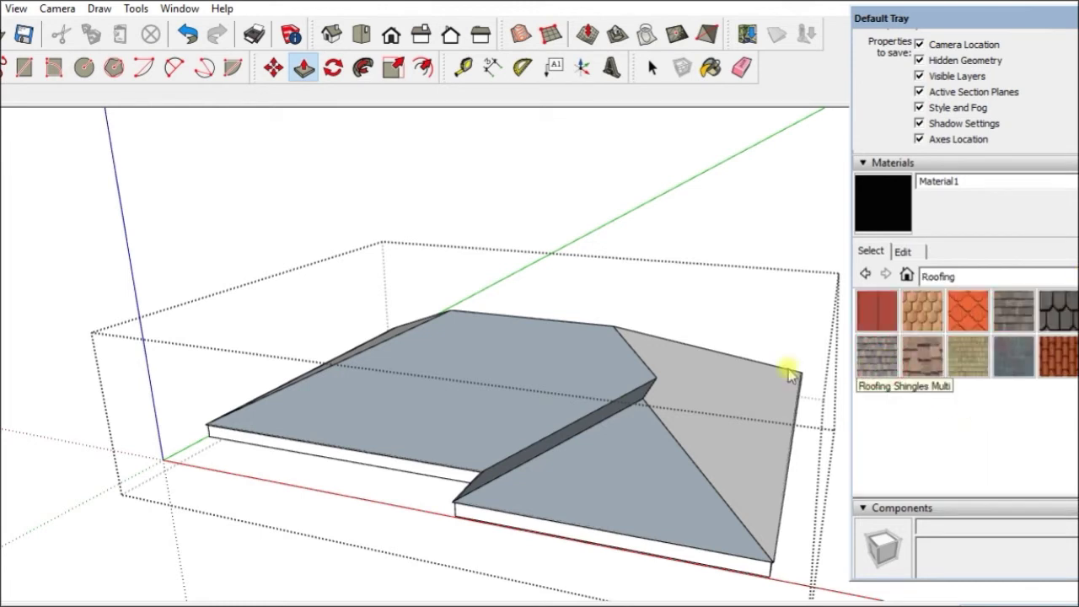
- Paint the sloping roof faces with Roofing Shingles Multi
{"action": "left_click", "coordinate": [646, 431]}
{"action": "left_click", "coordinate": [640, 390]}
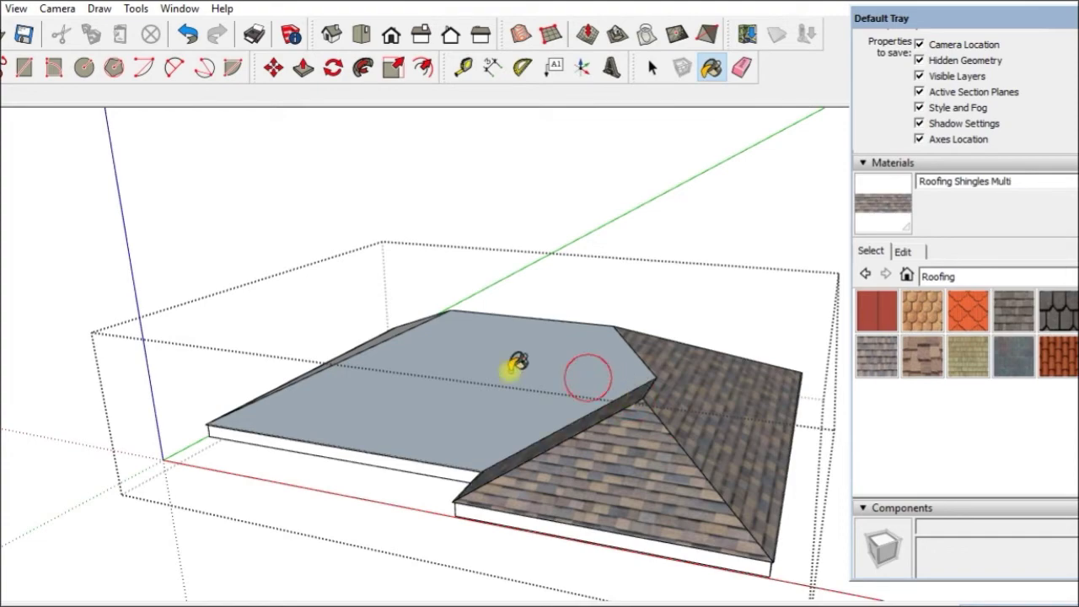
{"action": "left_click", "coordinate": [404, 373]}
{"action": "mouse_move", "coordinate": [405, 374]}
{"action": "middle_mouse_down"}
{"action": "mouse_move", "coordinate": [783, 475]}
{"action": "mouse_move", "coordinate": [417, 428]}
{"action": "middle_mouse_up"}
{"action": "left_click", "coordinate": [417, 428]}
{"action": "left_click", "coordinate": [475, 344]}
- Offset the outline of the L-shaped underside face slightly inward to leave an eave overhang
{"action": "mouse_move", "coordinate": [561, 483]}
{"action": "middle_mouse_down"}
{"action": "mouse_move", "coordinate": [373, 337]}
{"action": "mouse_move", "coordinate": [348, 299]}
{"action": "mouse_move", "coordinate": [527, 447]}
{"action": "mouse_move", "coordinate": [418, 272]}
{"action": "mouse_move", "coordinate": [361, 274]}
{"action": "middle_mouse_up"}
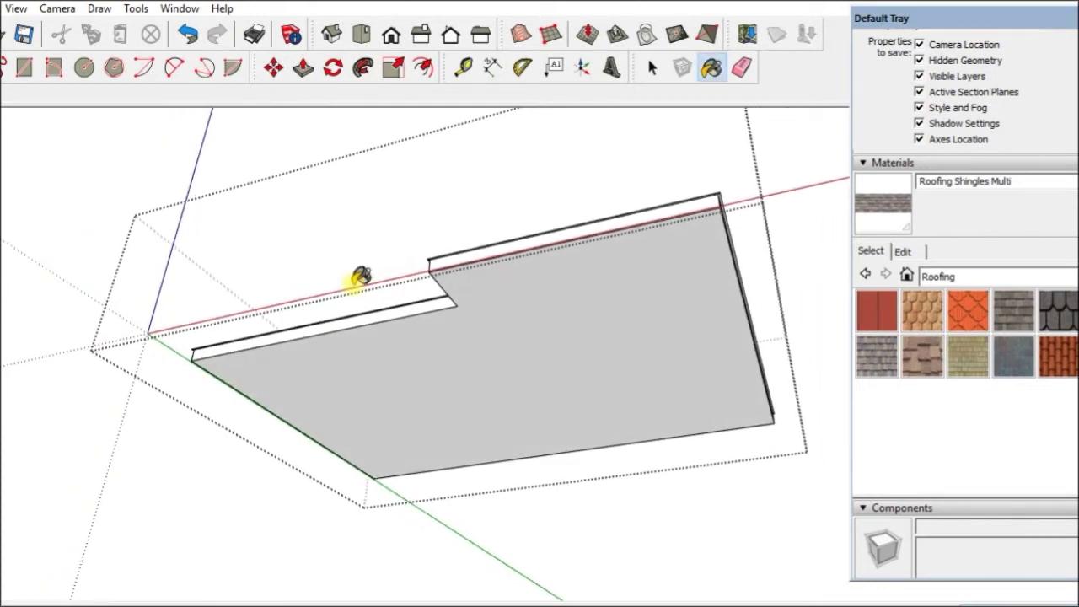
{"action": "key", "text": "space"}
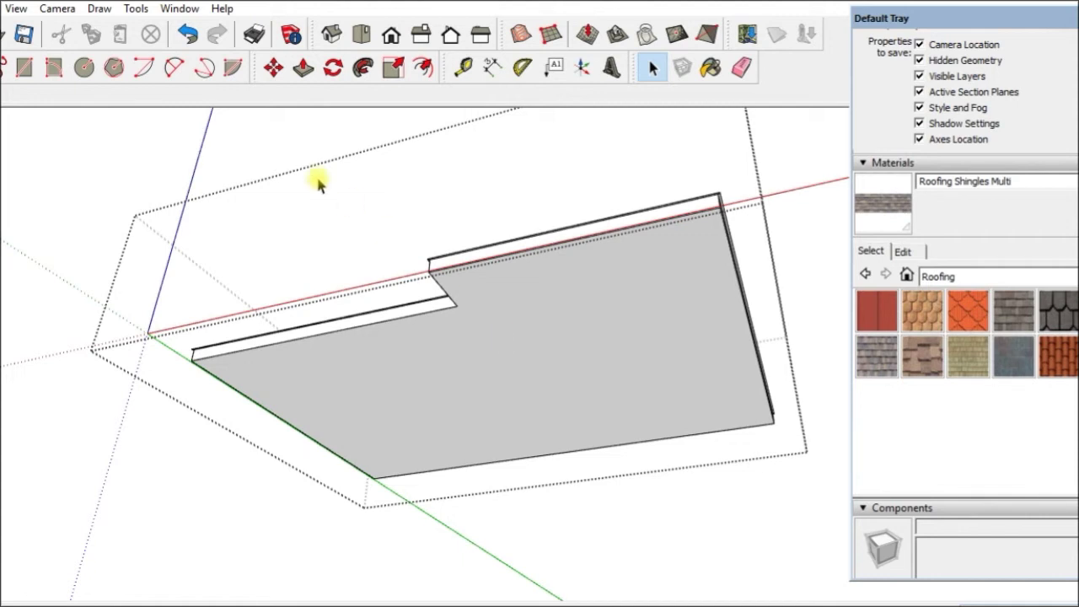
{"action": "left_click", "coordinate": [423, 70]}
{"action": "left_click", "coordinate": [446, 320]}
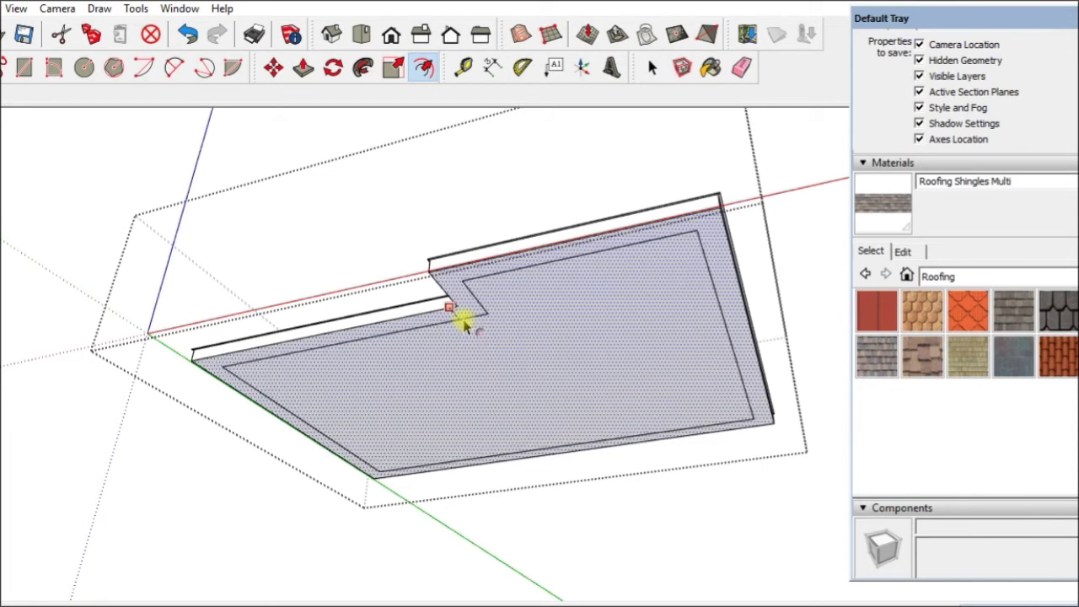
{"action": "left_click", "coordinate": [459, 313]}
- Extrude the inset underside face downward to form the building's walls, and leave the group
{"action": "key", "text": "p"}
{"action": "left_click", "coordinate": [573, 358]}
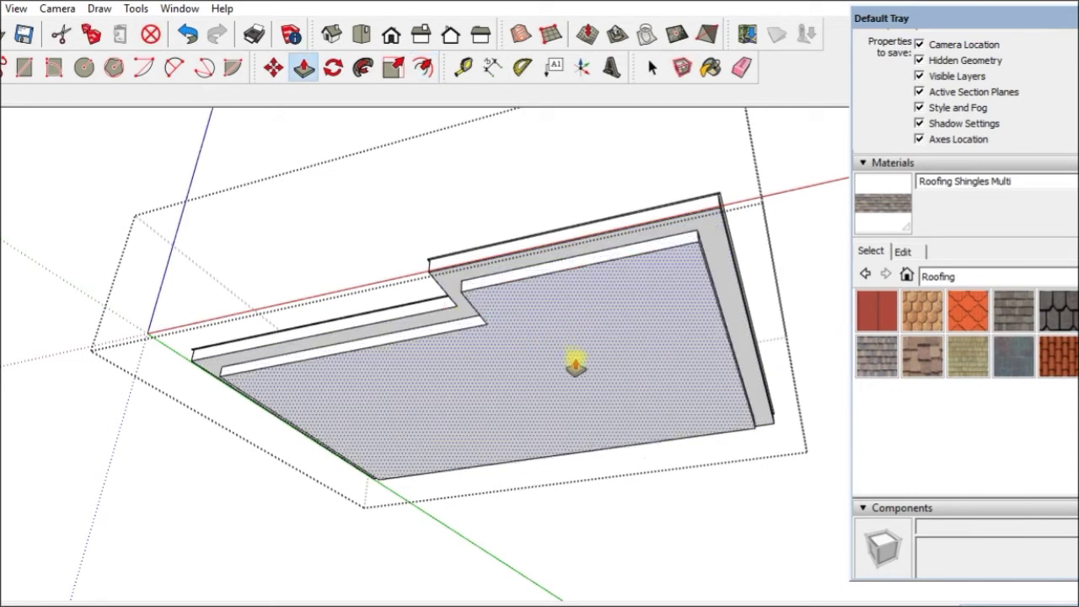
{"action": "left_click", "coordinate": [576, 503]}
{"action": "middle_click_drag", "start_coordinate": [541, 327], "coordinate": [579, 535]}
{"action": "middle_click_drag", "start_coordinate": [562, 444], "coordinate": [657, 428]}
{"action": "middle_click_drag", "start_coordinate": [625, 374], "coordinate": [616, 399], "text": "shift"}
{"action": "left_click", "coordinate": [276, 158]}
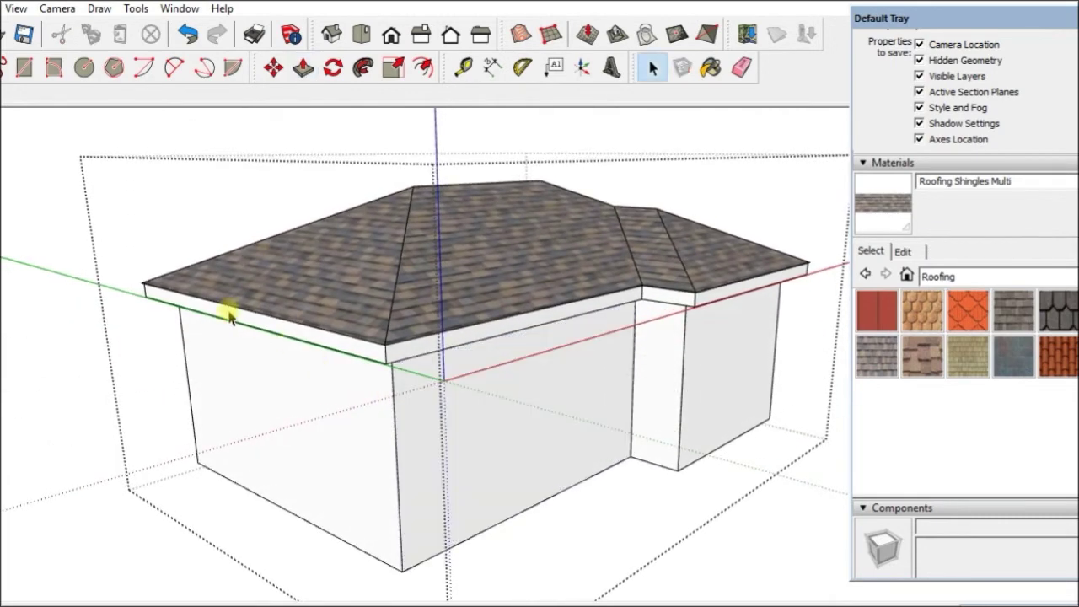
{"action": "left_click", "coordinate": [43, 227]}
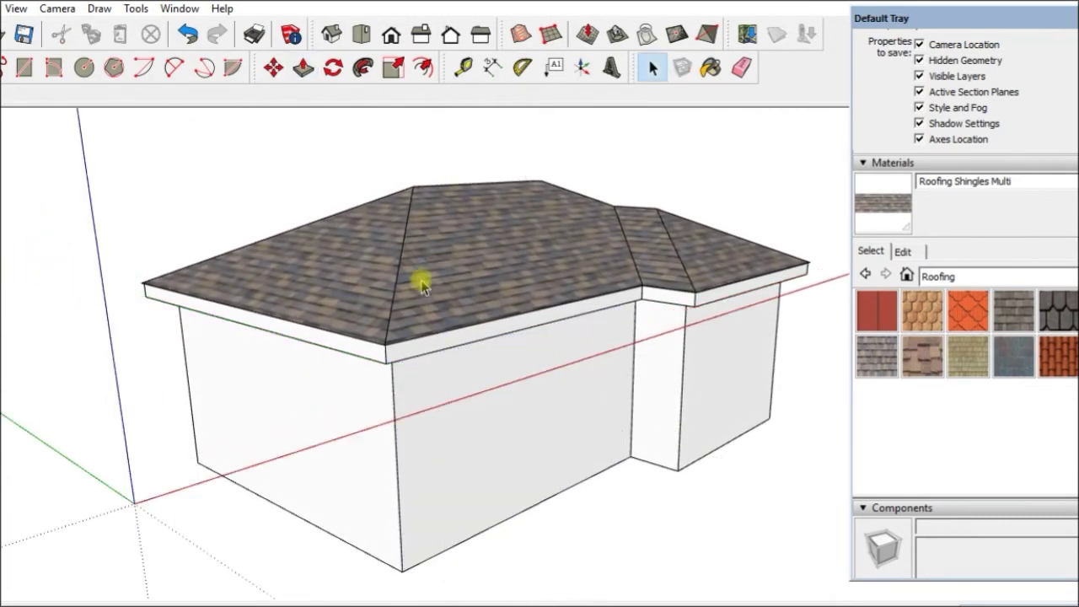